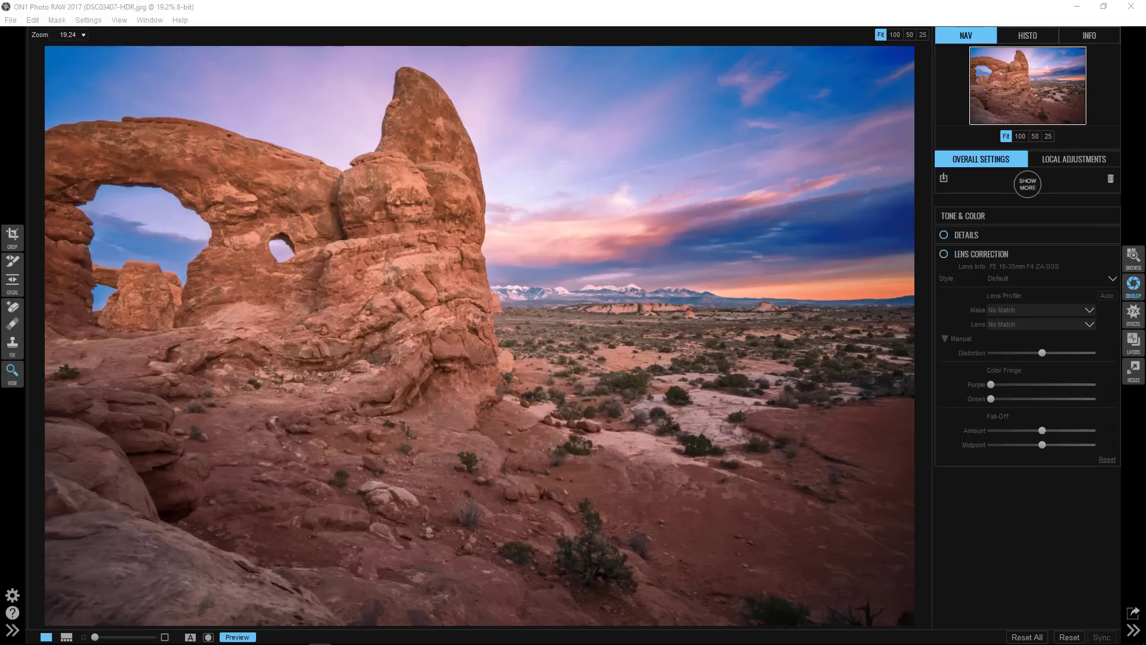
Add a Sunshine filter in the Effects module and toggle it off and on to compare.
click(1134, 313)
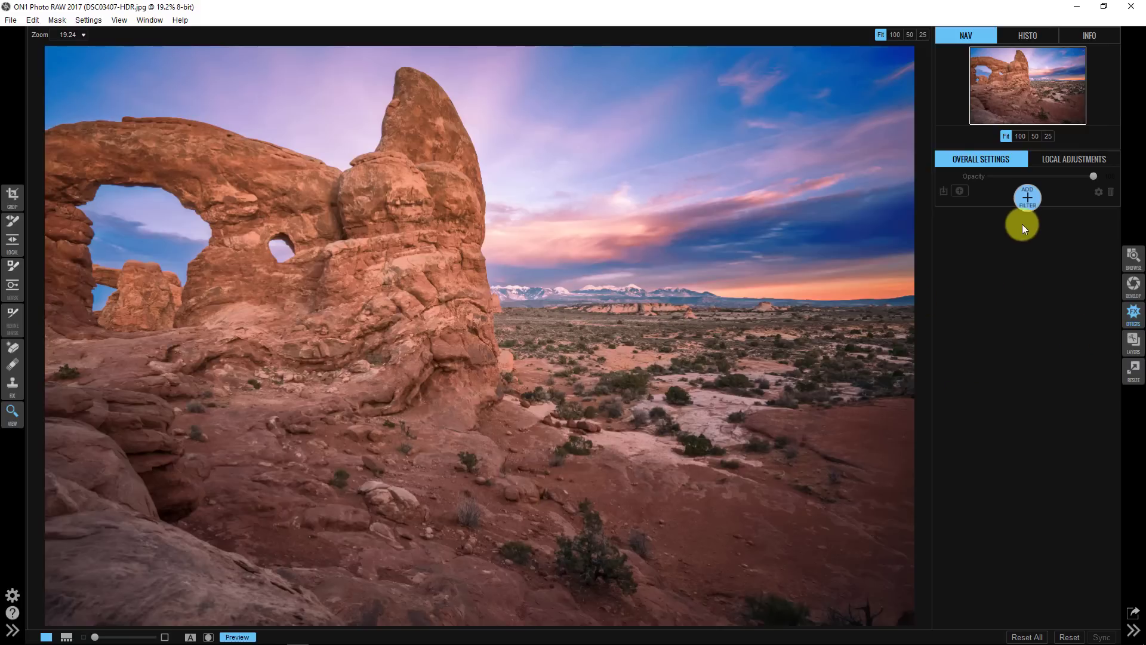
click(1028, 203)
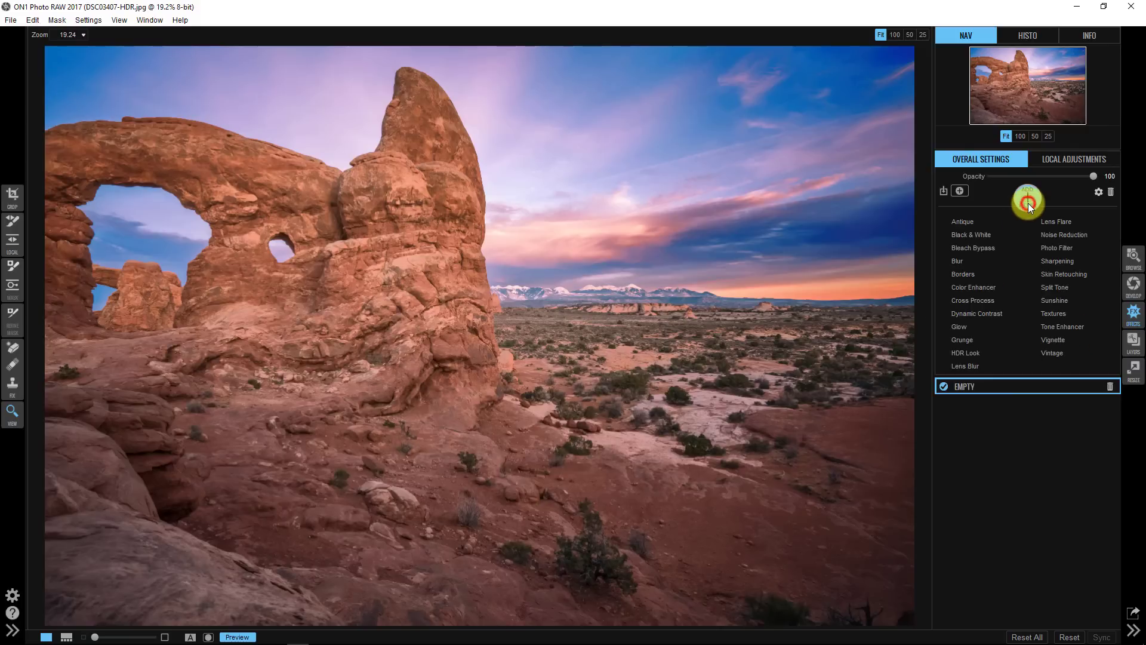
click(1052, 300)
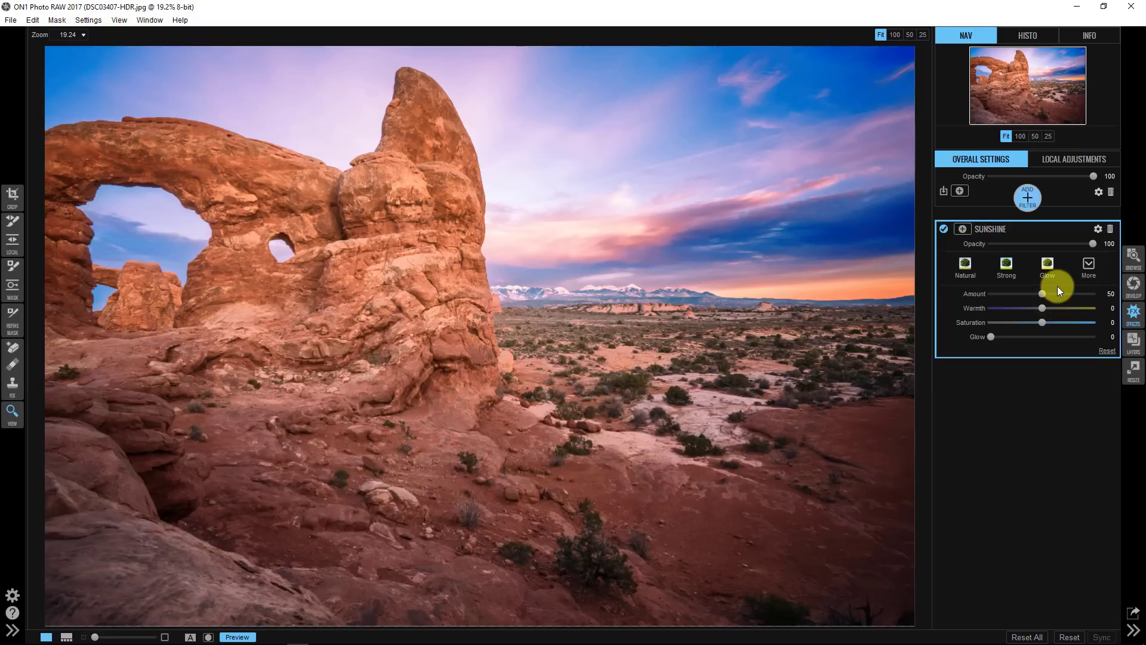
click(944, 229)
click(944, 228)
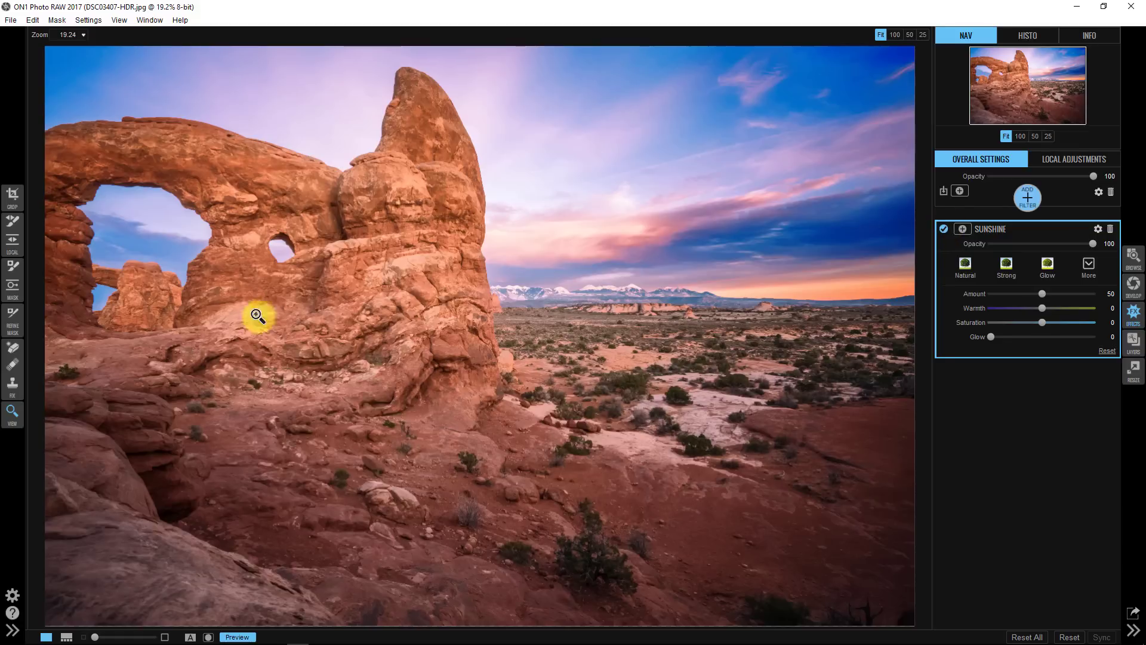
Mask the Sunshine filter with an Edges-shaped radial mask centred on the rock formation.
click(12, 289)
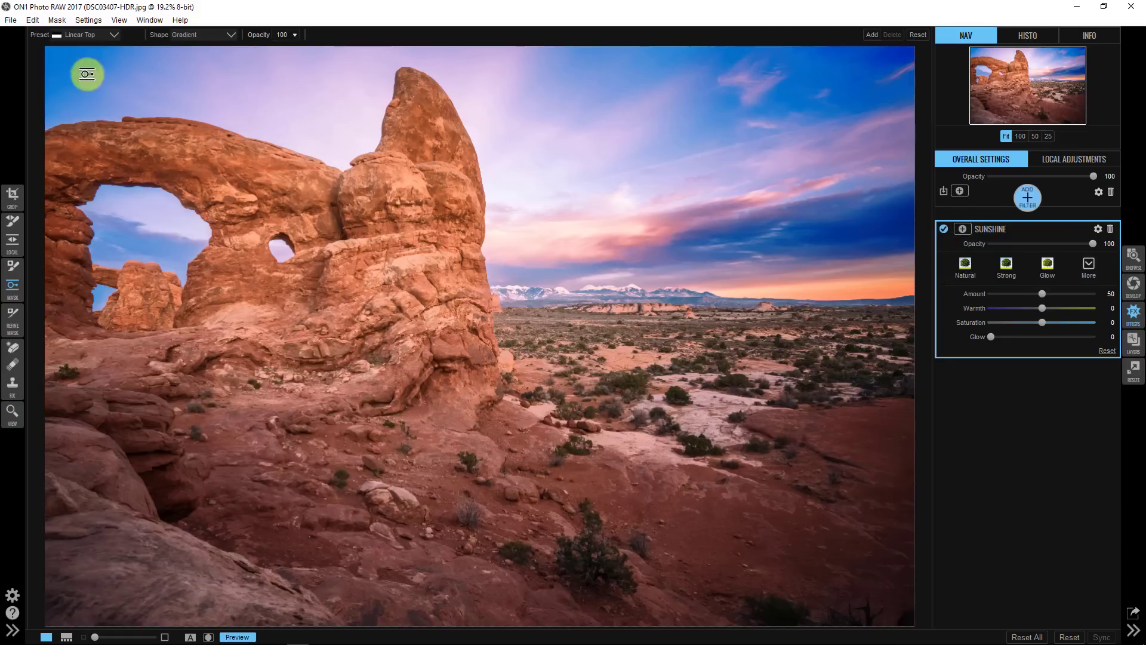
click(202, 35)
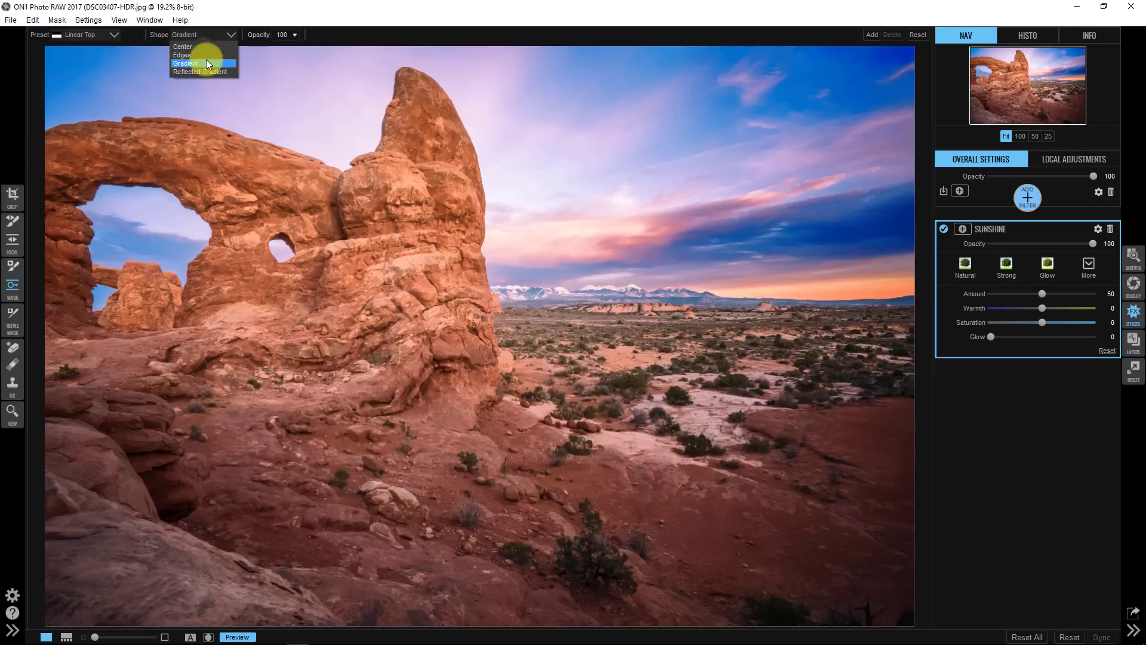
click(205, 55)
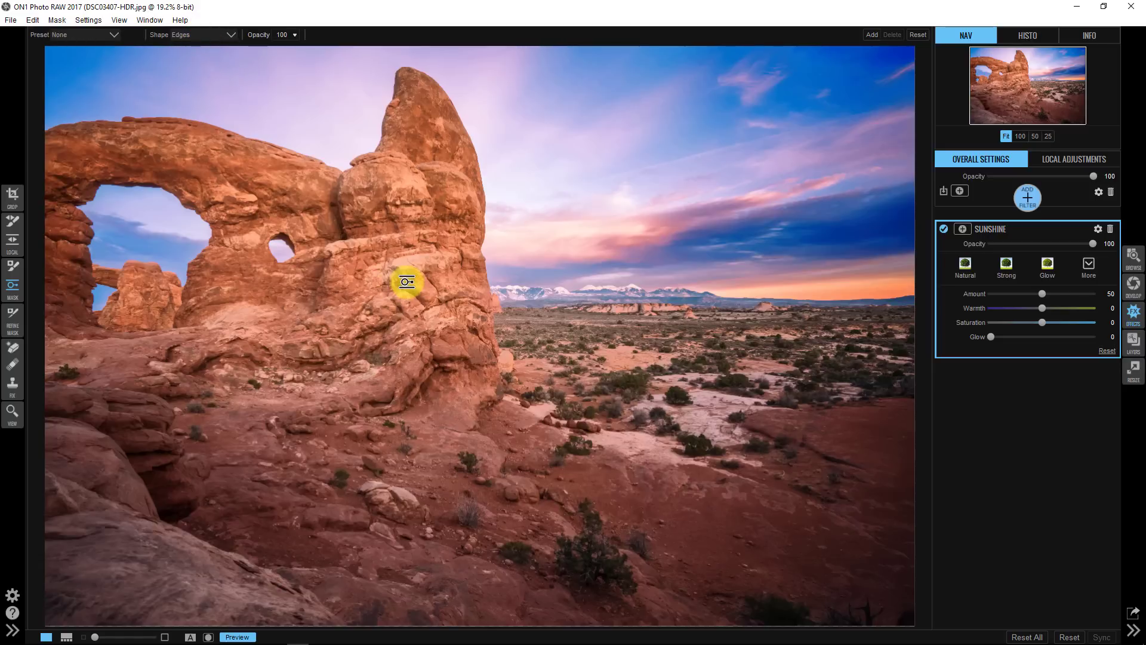
click(419, 311)
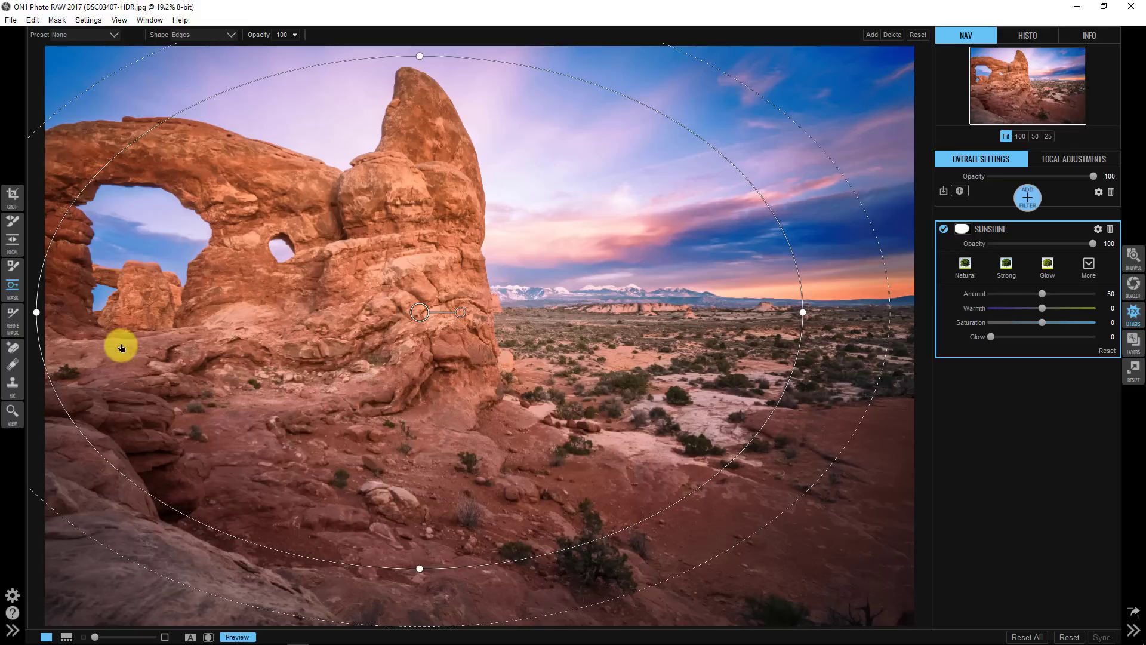
Shrink the mask to a circle over the arch and set Sunshine Amount 60, Warmth 7, Glow 38.
drag(40, 316, 317, 328)
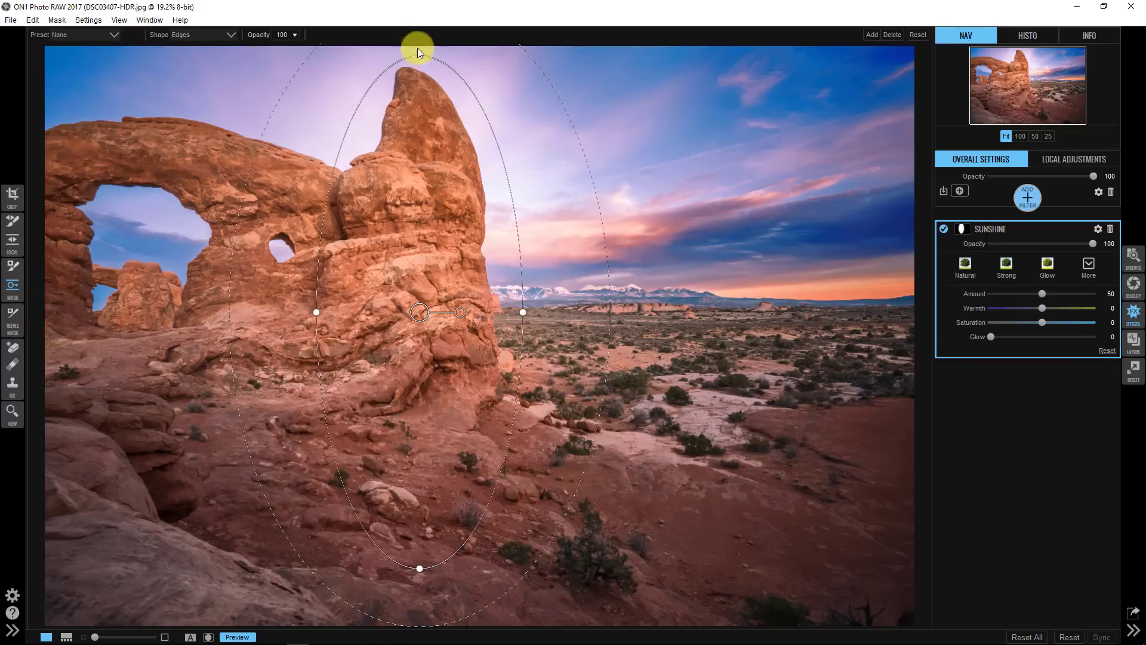
drag(420, 56, 415, 220)
drag(418, 305, 307, 251)
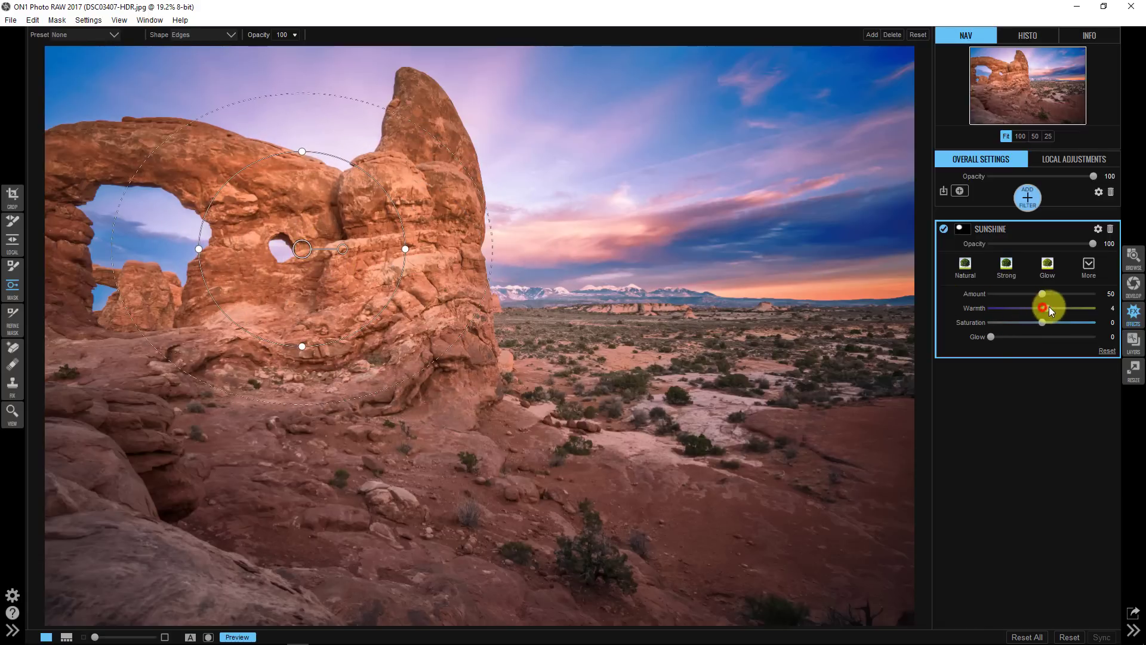
mouse_move(1049, 306)
mouse_down()
mouse_move(1084, 314)
mouse_move(1050, 313)
mouse_move(1068, 295)
mouse_move(1052, 295)
mouse_up()
drag(992, 338, 1026, 332)
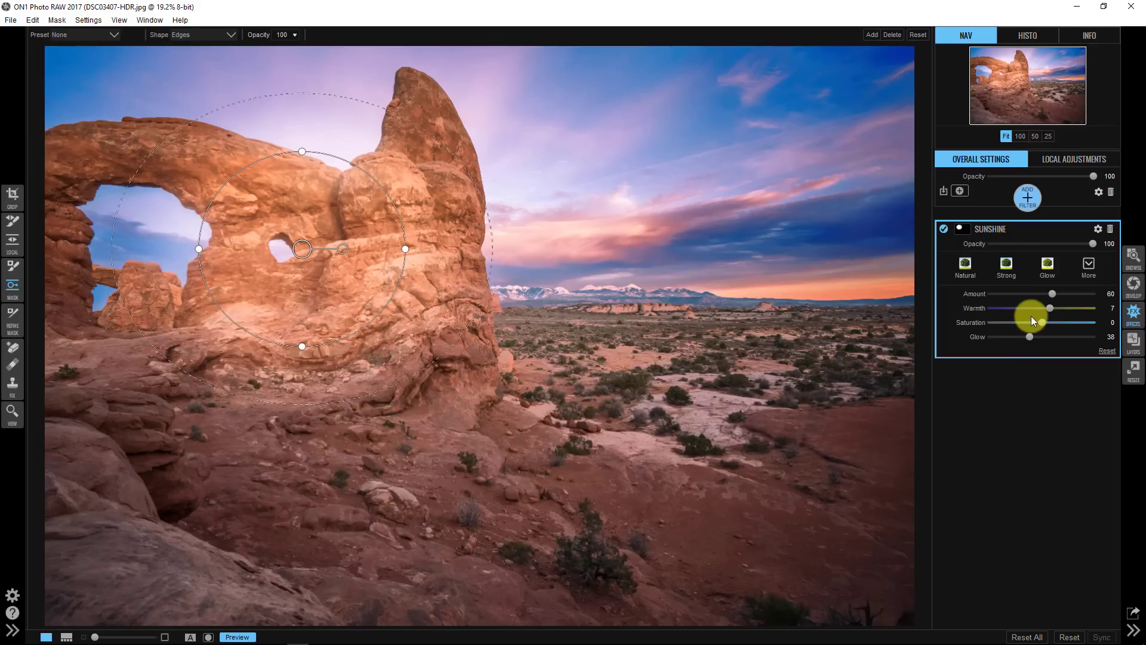
Set the Sunshine filter's blending Shadows to 64 and Skin to 26.
click(1098, 230)
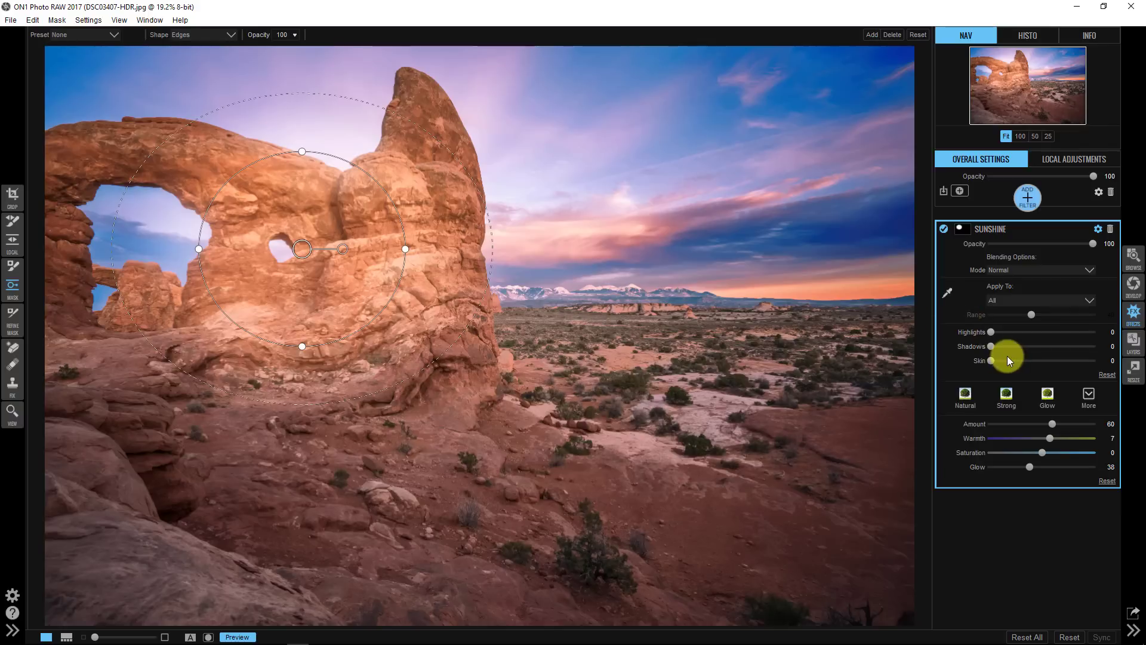
drag(989, 347, 1134, 338)
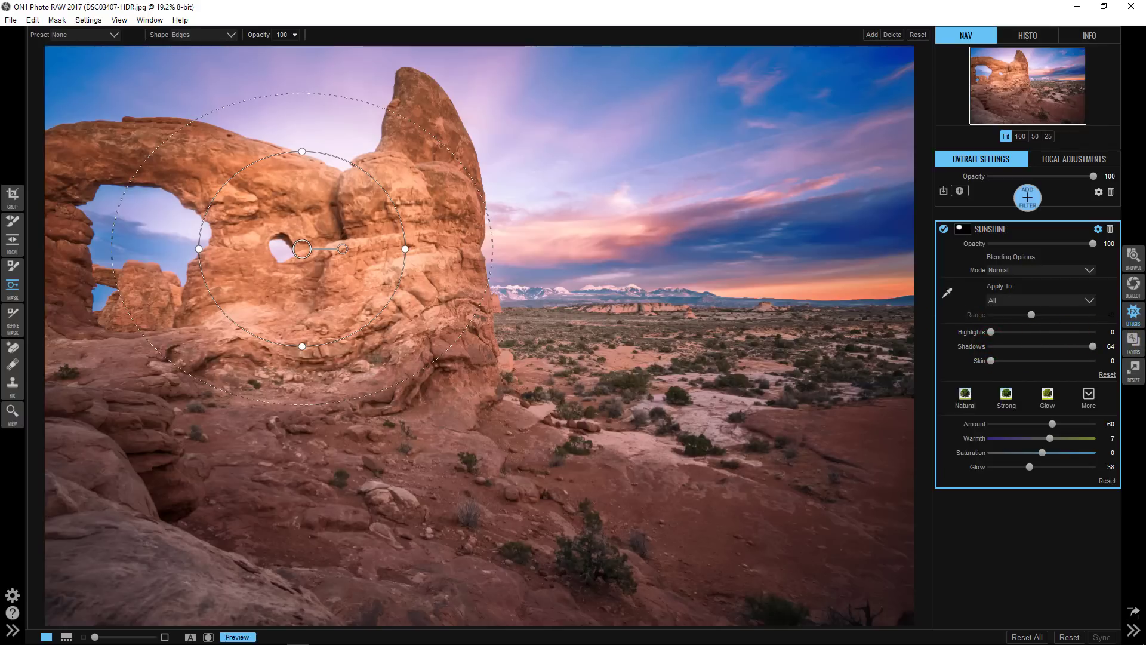
drag(1011, 361, 1016, 360)
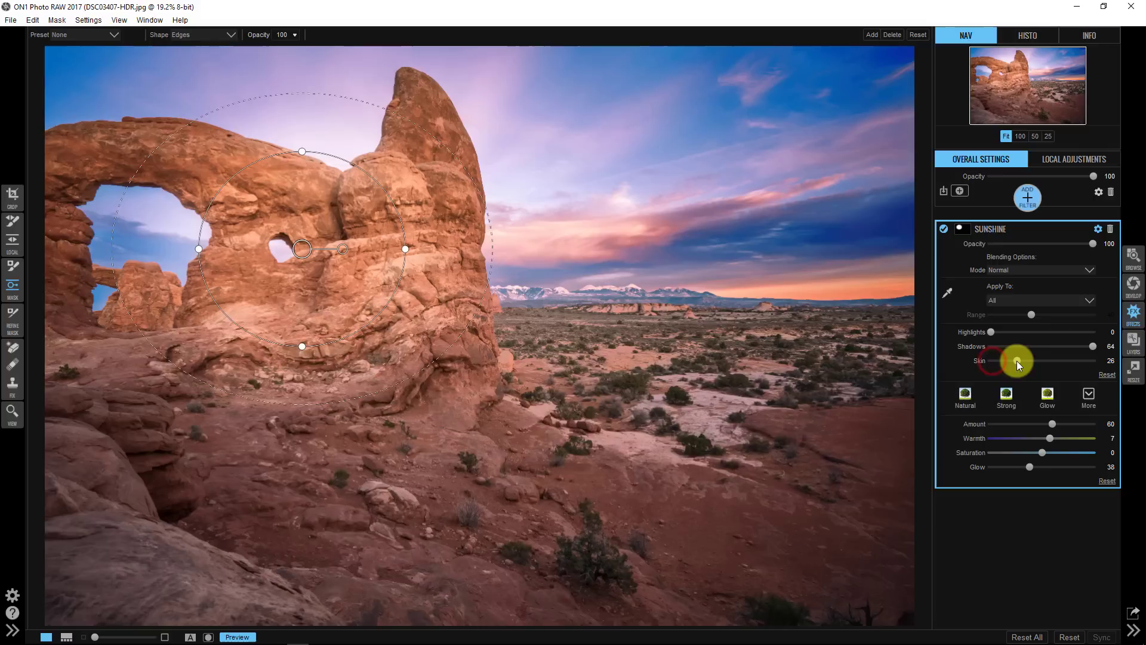
Move the spotlight mask onto the central rock and shrink its inner circle slightly.
mouse_move(327, 252)
mouse_down()
mouse_move(342, 259)
mouse_move(448, 217)
mouse_move(607, 227)
mouse_move(624, 206)
mouse_move(448, 278)
mouse_move(340, 243)
mouse_move(281, 284)
mouse_move(358, 285)
mouse_move(427, 261)
mouse_move(435, 343)
mouse_move(267, 429)
mouse_move(106, 485)
mouse_move(209, 410)
mouse_move(314, 281)
mouse_move(263, 214)
mouse_up()
mouse_move(171, 159)
mouse_down()
mouse_move(274, 172)
mouse_move(389, 251)
mouse_move(346, 263)
mouse_move(356, 272)
mouse_move(448, 195)
mouse_move(384, 289)
mouse_move(368, 282)
mouse_up()
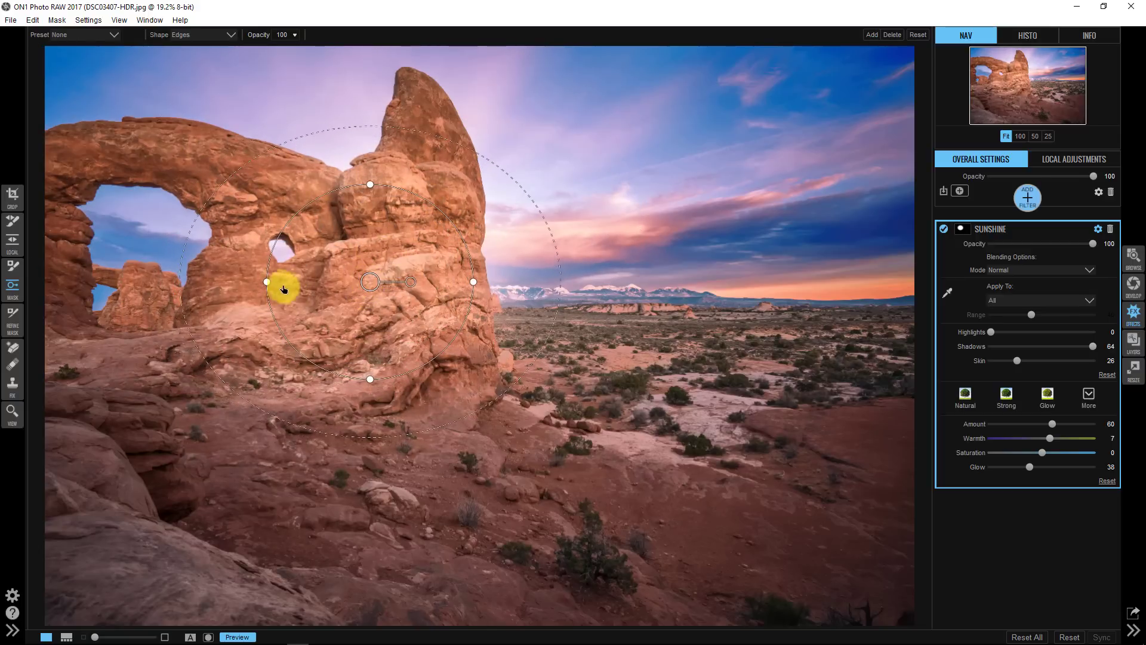
drag(267, 283, 270, 285)
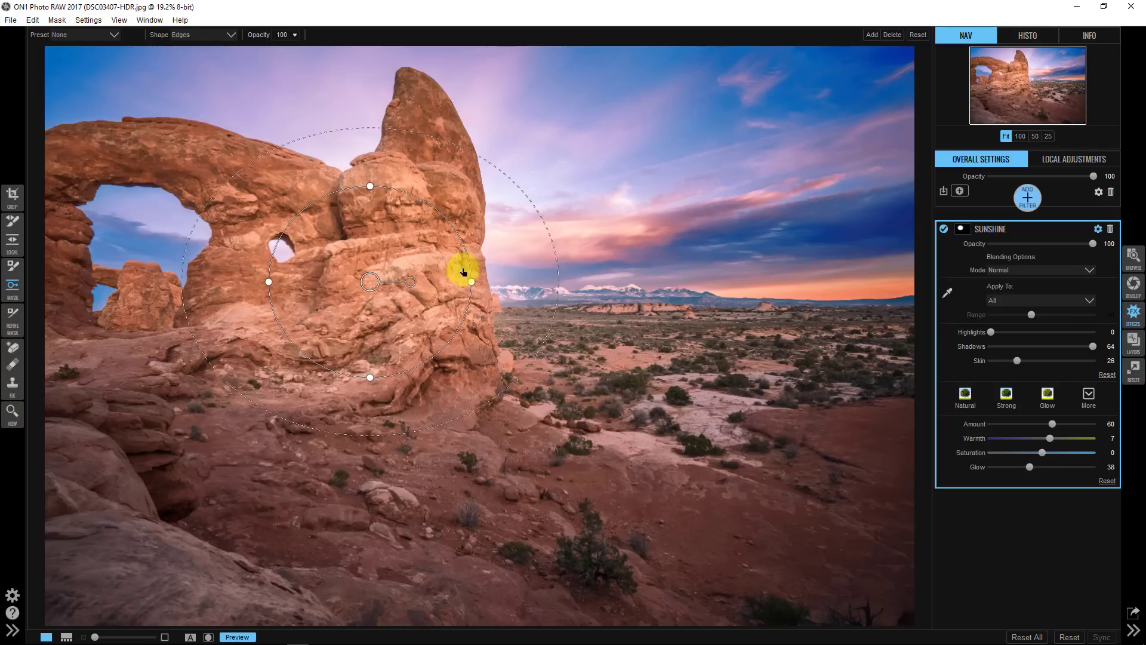
mouse_move(1025, 227)
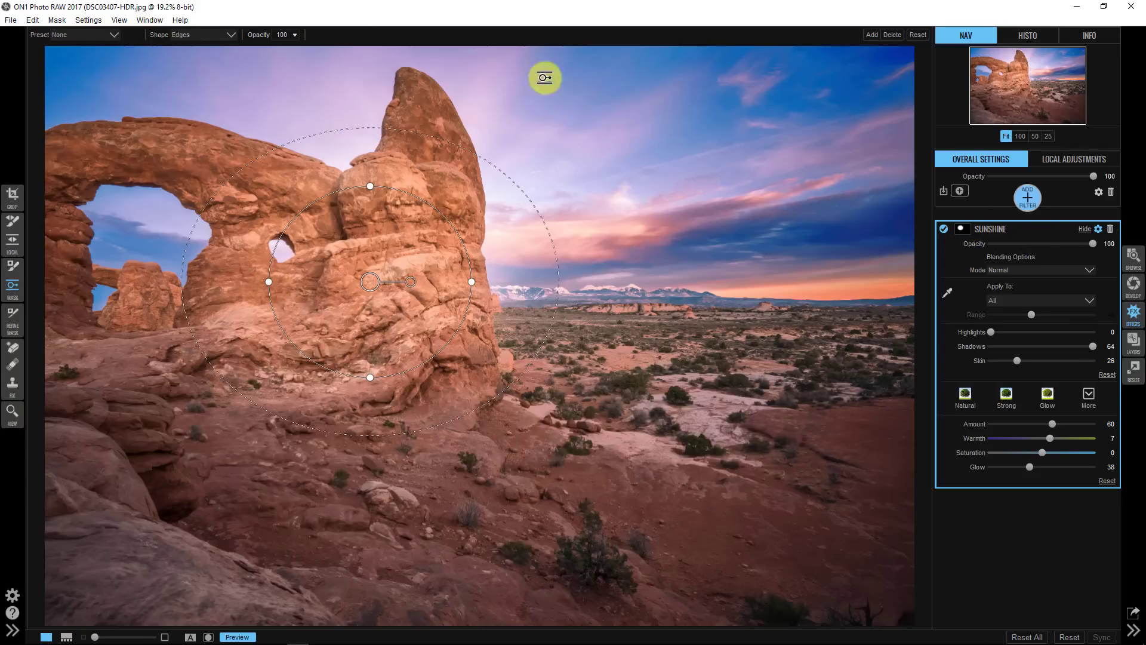
click(98, 24)
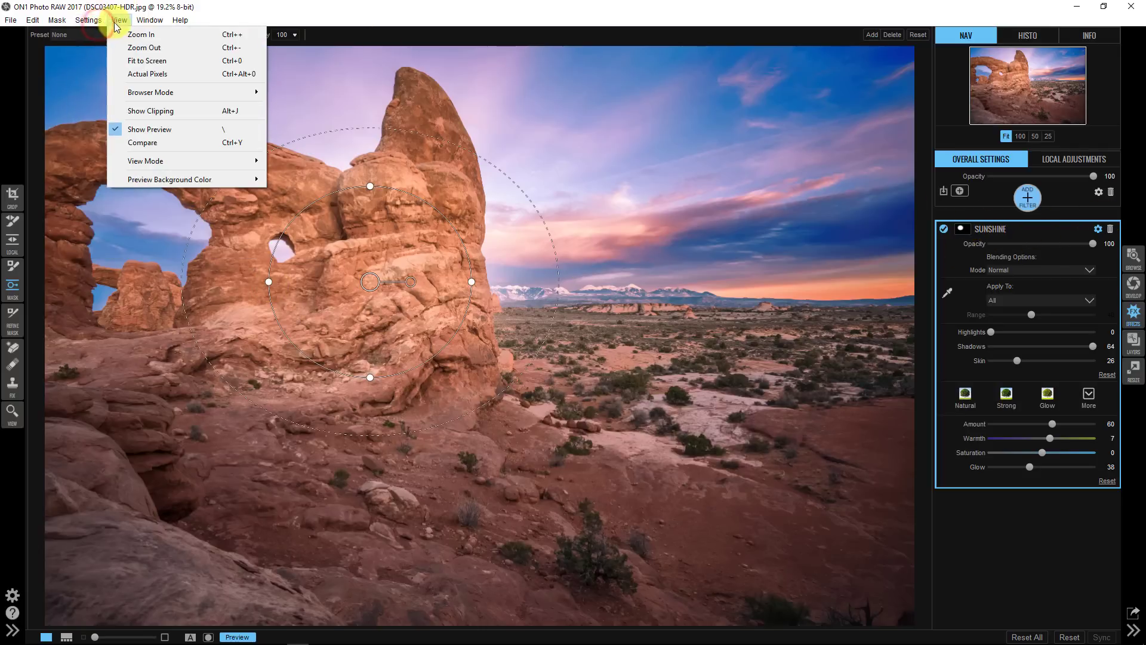
click(115, 165)
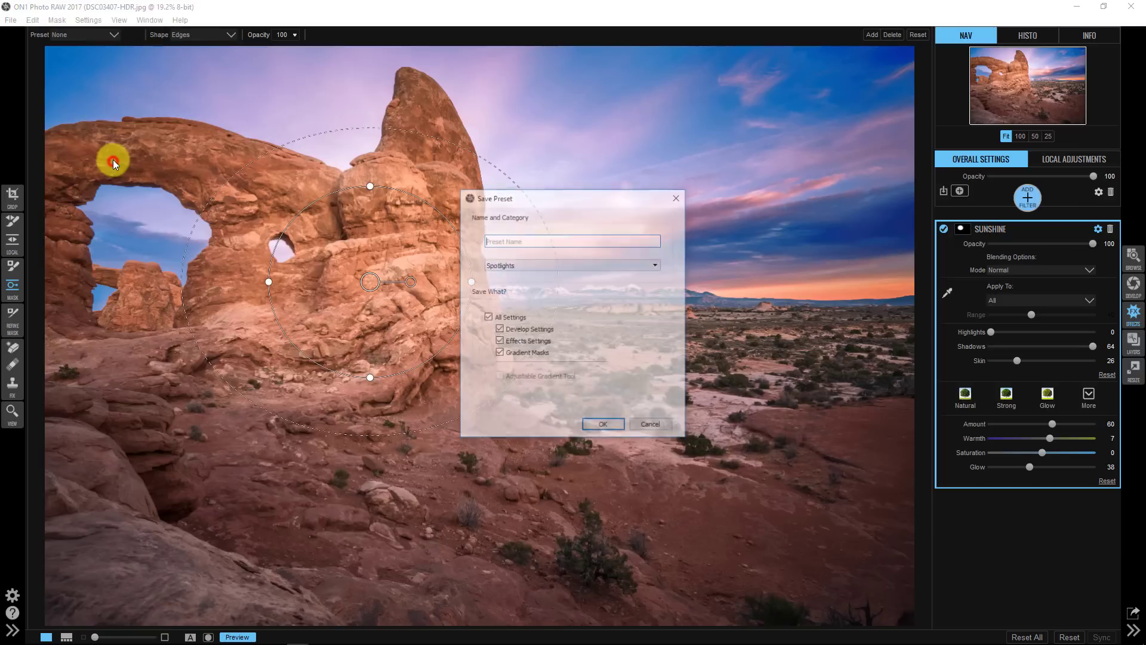
click(504, 332)
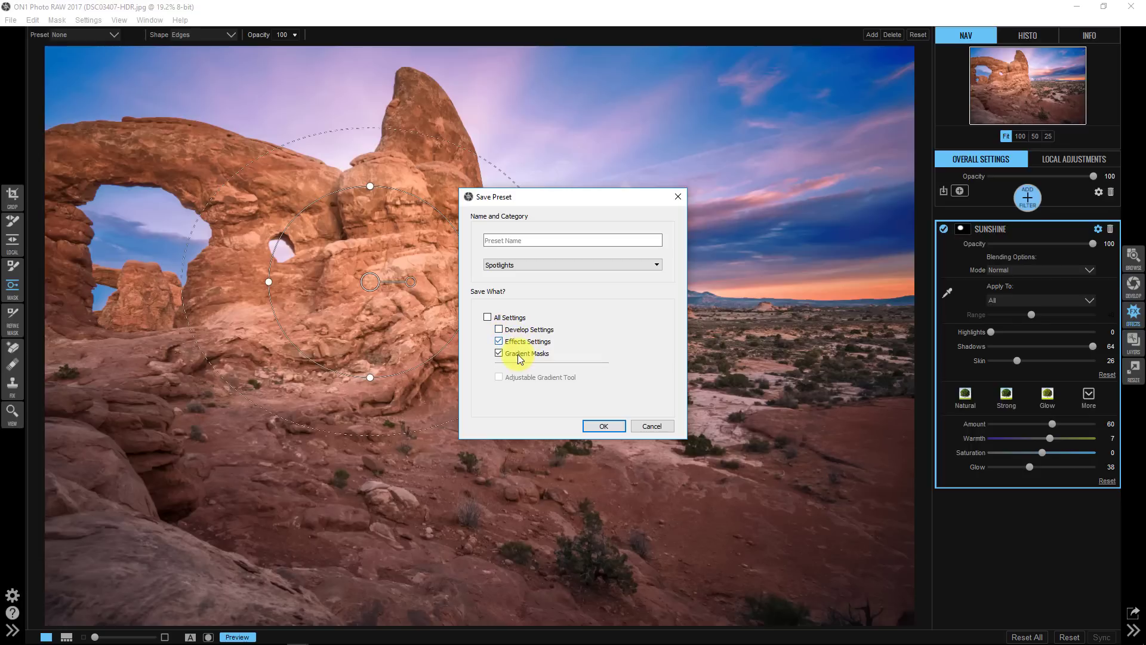
click(637, 427)
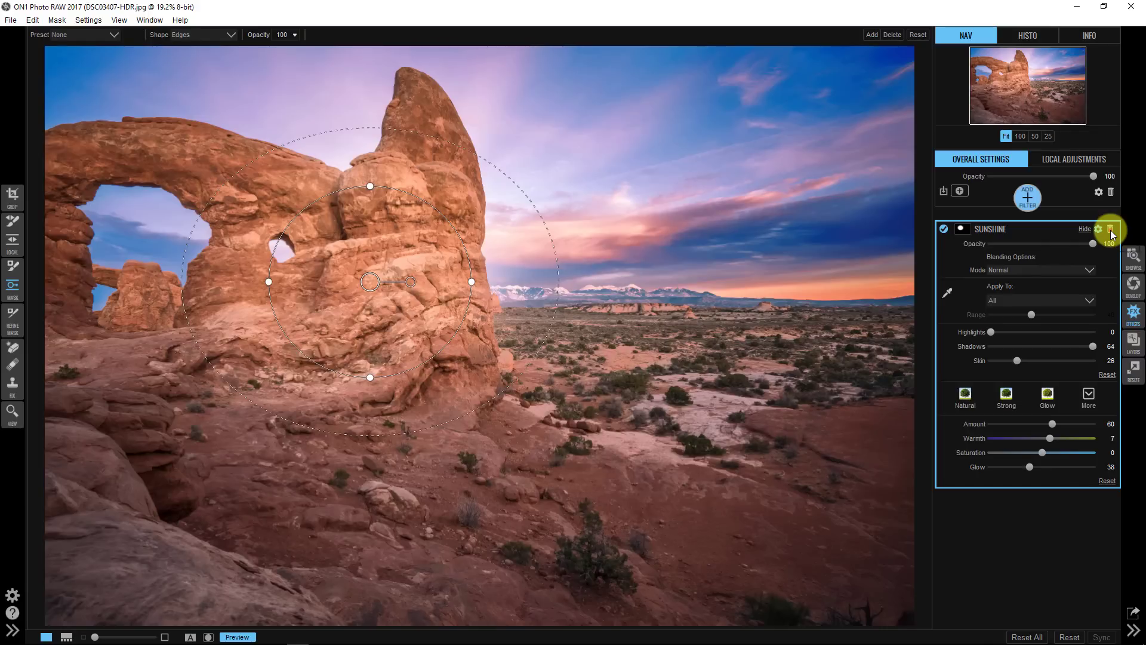
Delete the Sunshine filter and add a Bleach Bypass filter instead.
click(1111, 230)
click(1030, 199)
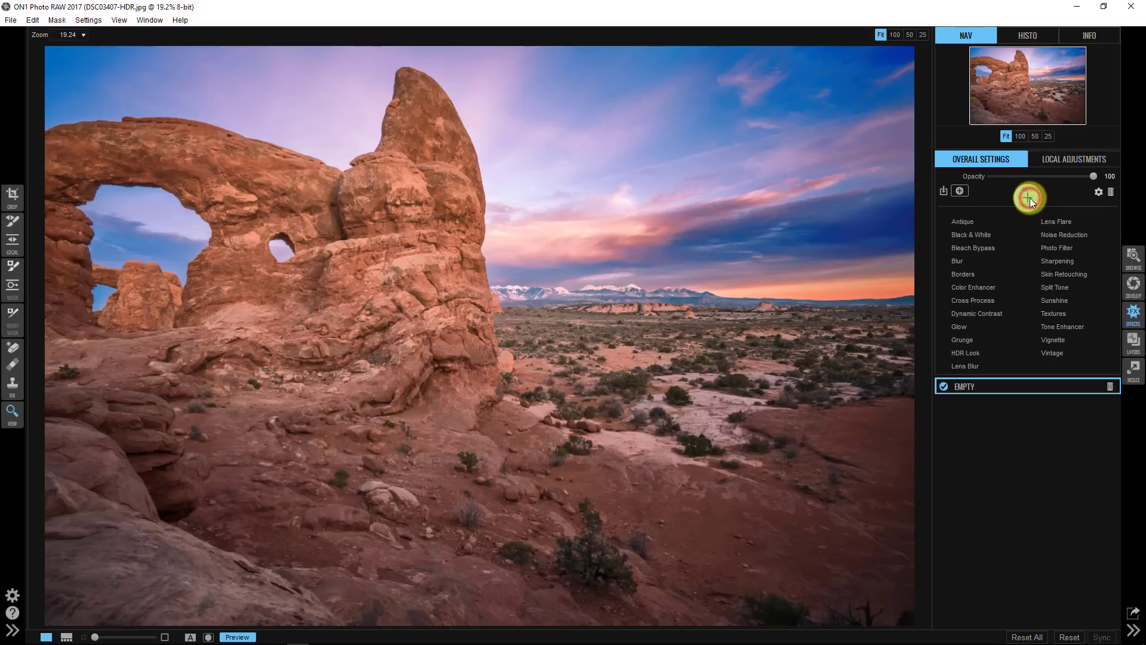
click(973, 250)
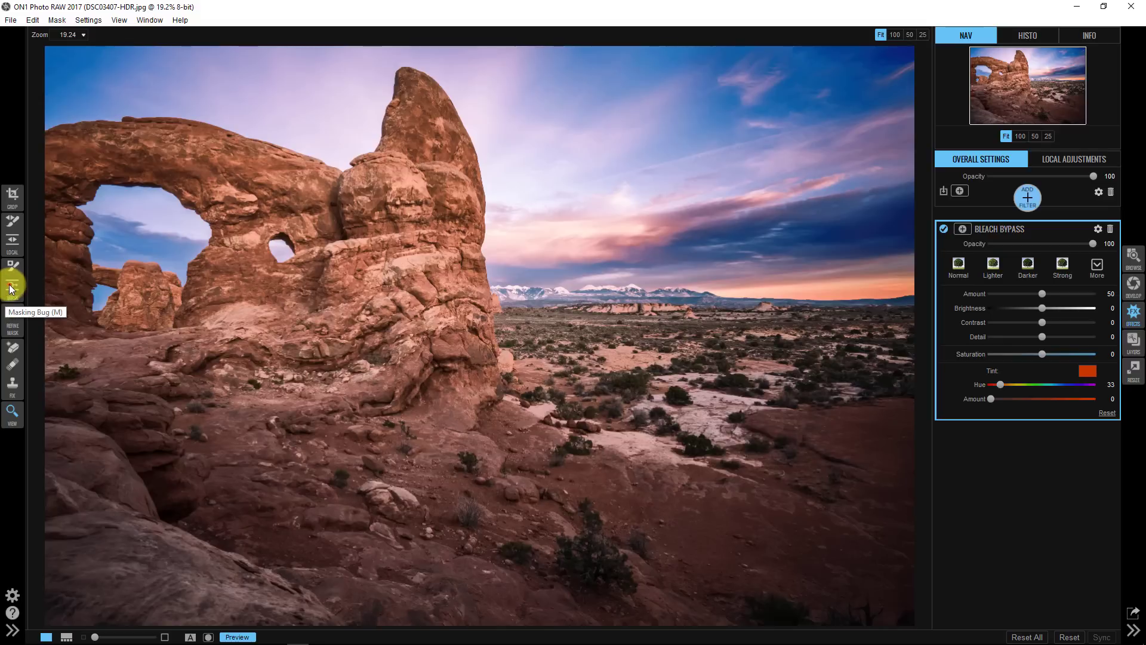
Place a Center-shaped radial mask on the Bleach Bypass filter.
click(20, 290)
click(212, 37)
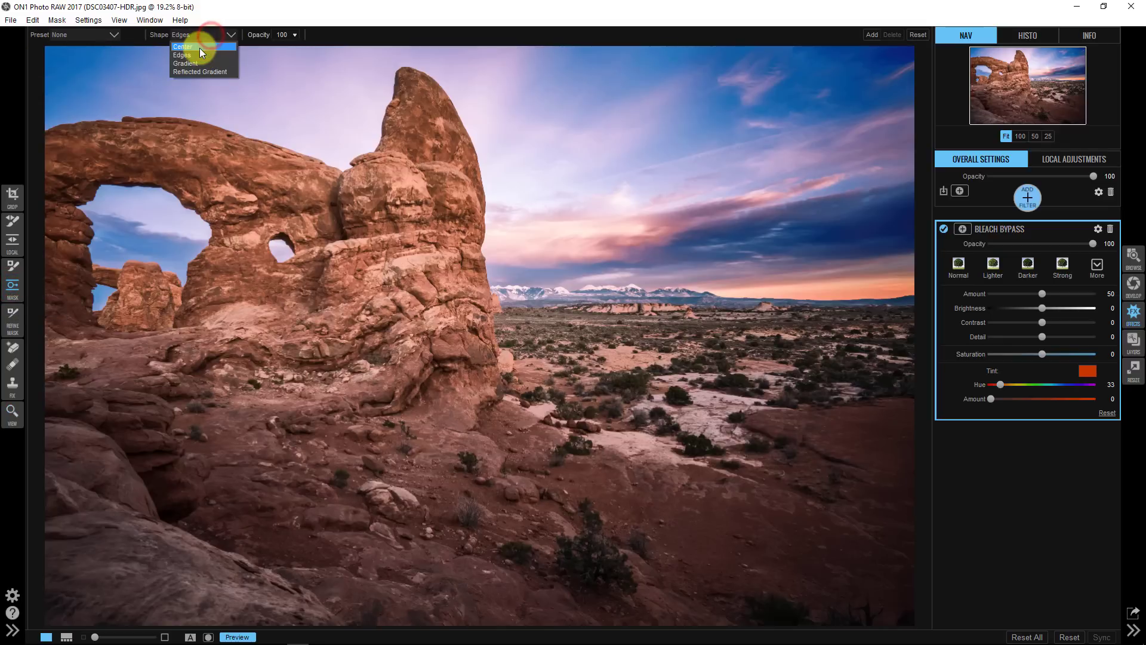
click(200, 47)
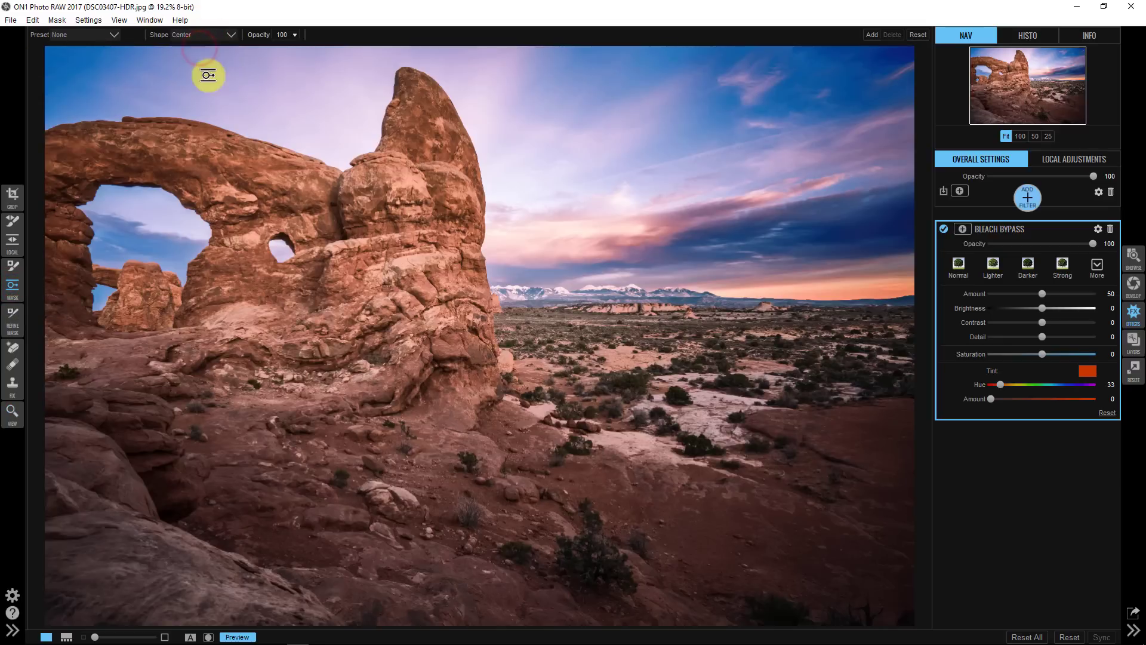
click(469, 297)
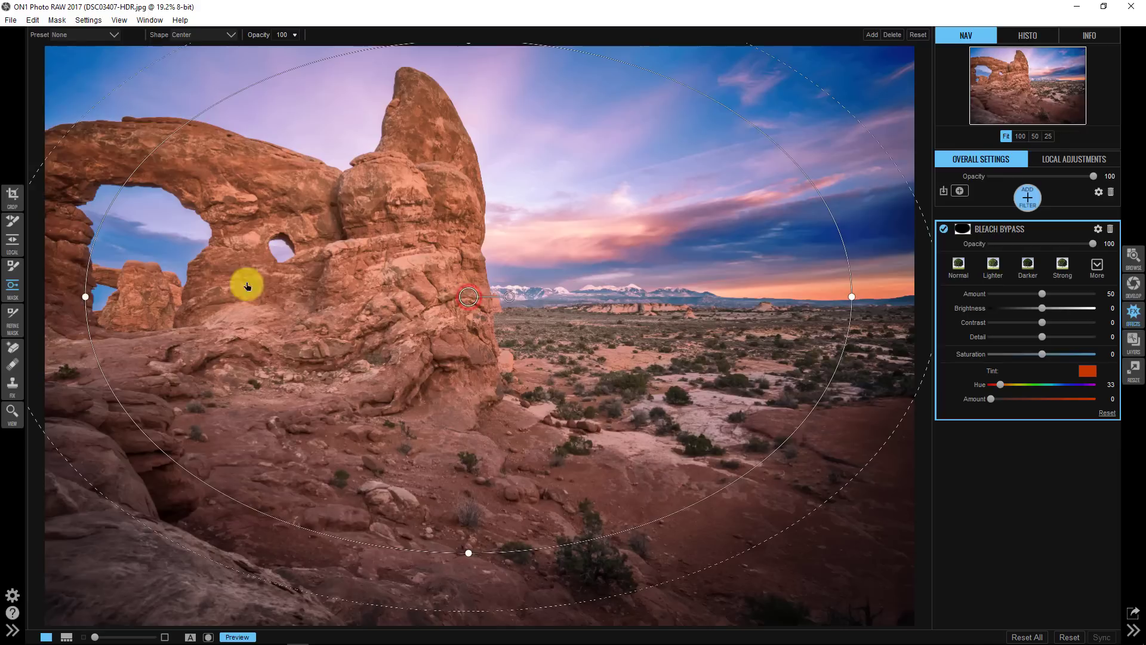
Reshape the mask into a smaller circle and move it onto the central rock.
drag(85, 298, 257, 297)
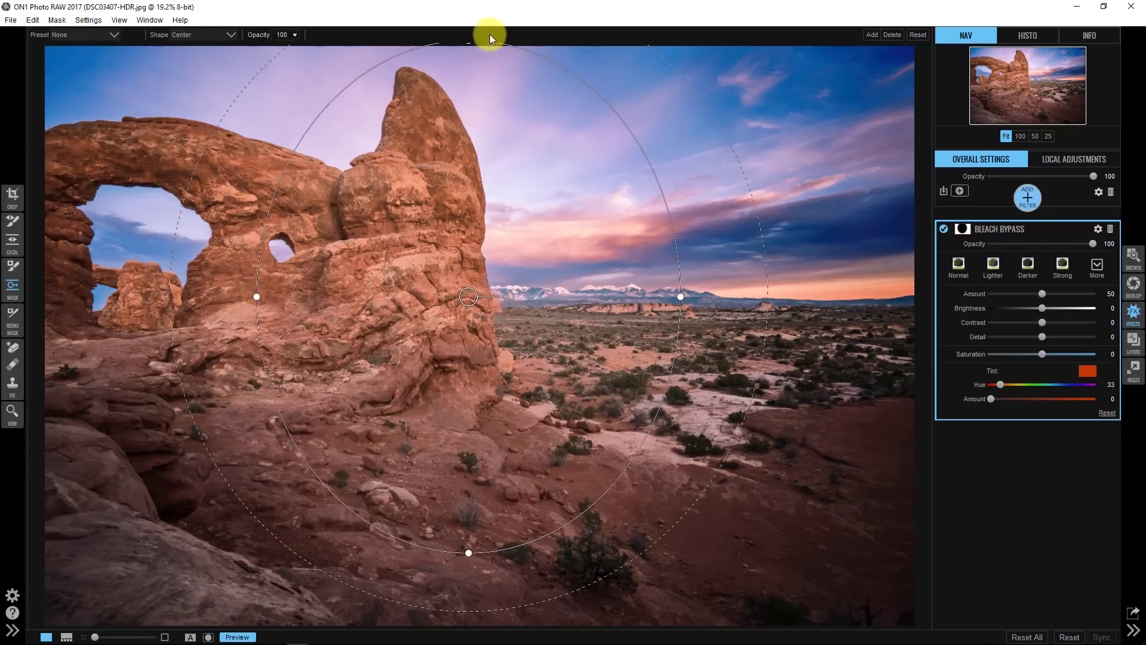
drag(471, 46, 462, 221)
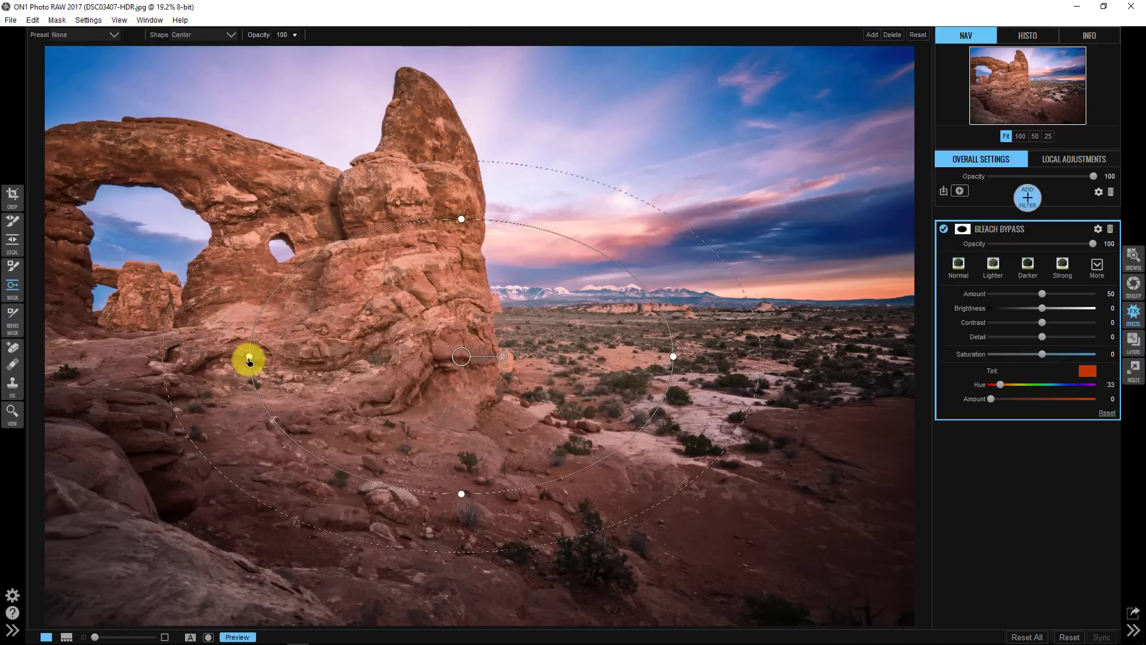
drag(249, 358, 317, 357)
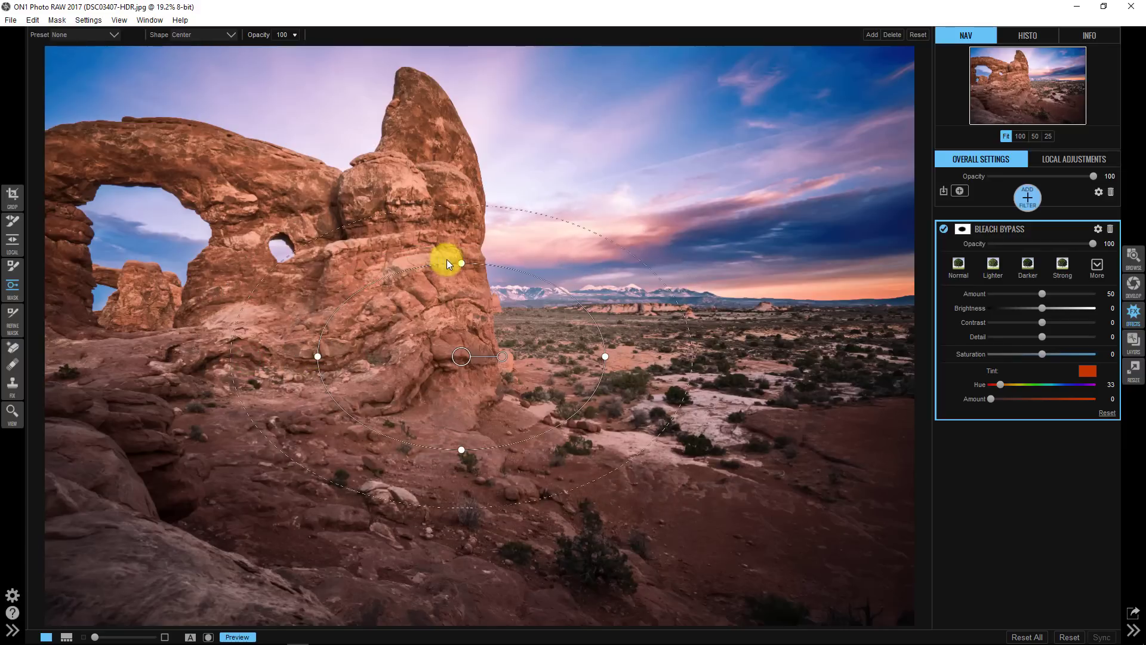
drag(462, 264, 462, 221)
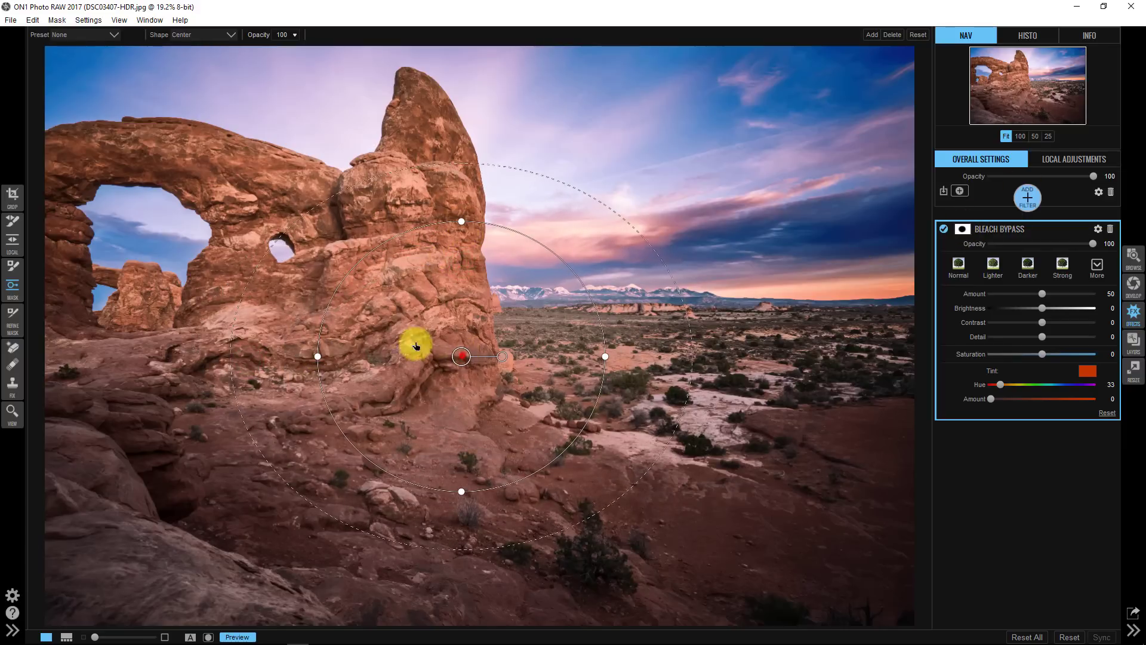
drag(414, 343, 408, 319)
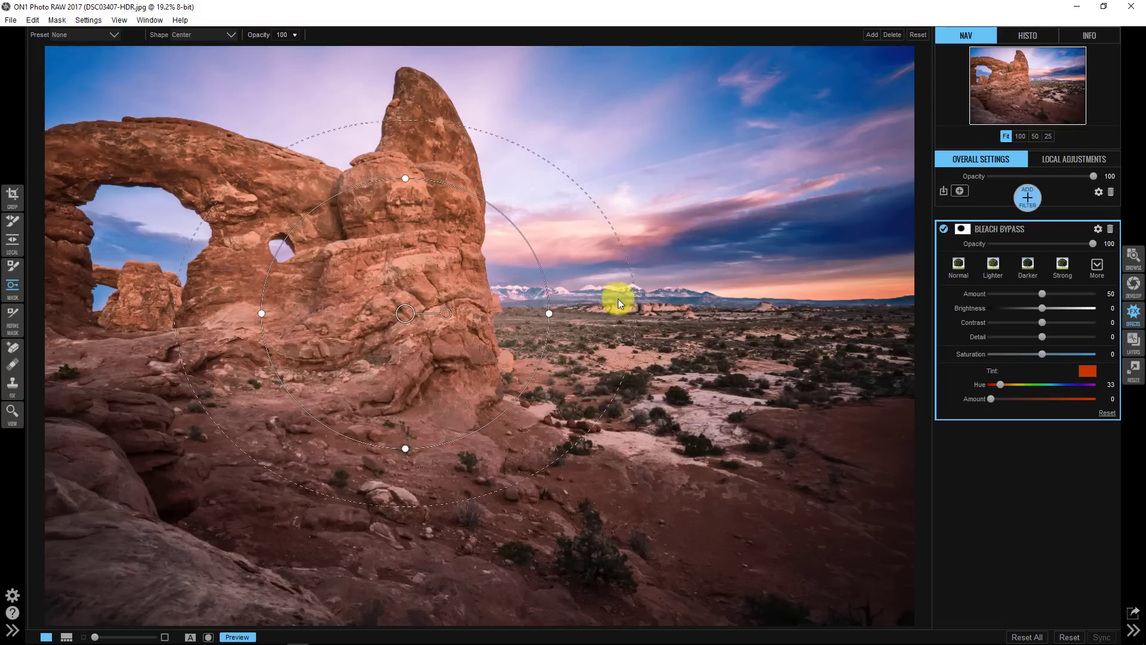
Tighten the spotlight's soft feathered edge while previewing the mask in black and white.
drag(635, 325, 800, 317)
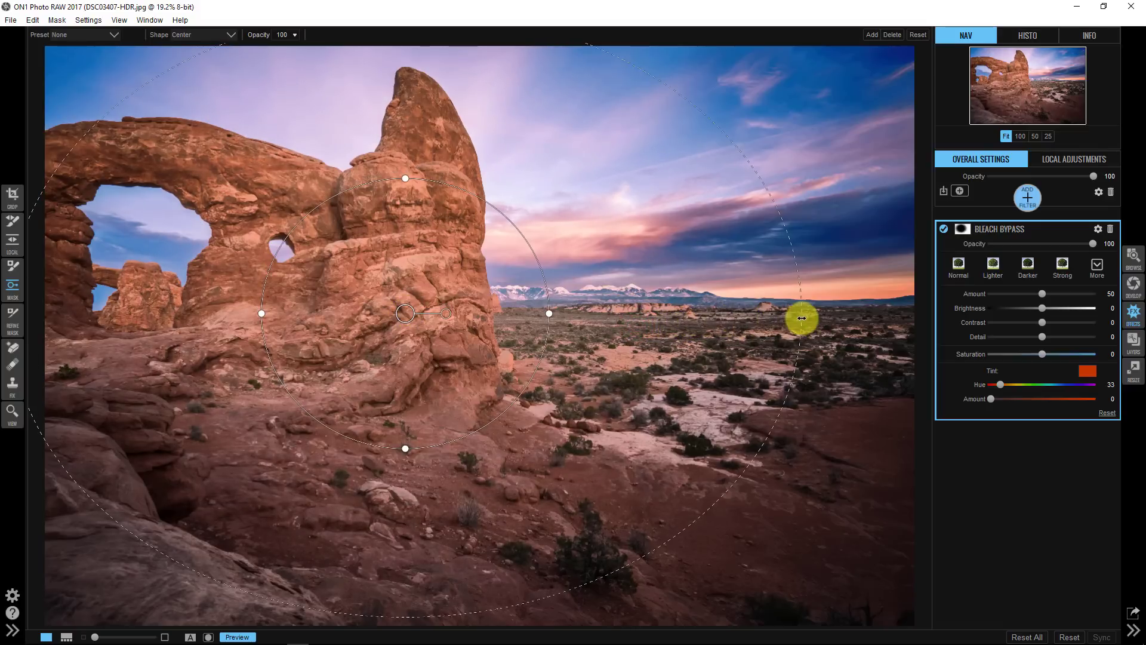
click(976, 234)
key(o)
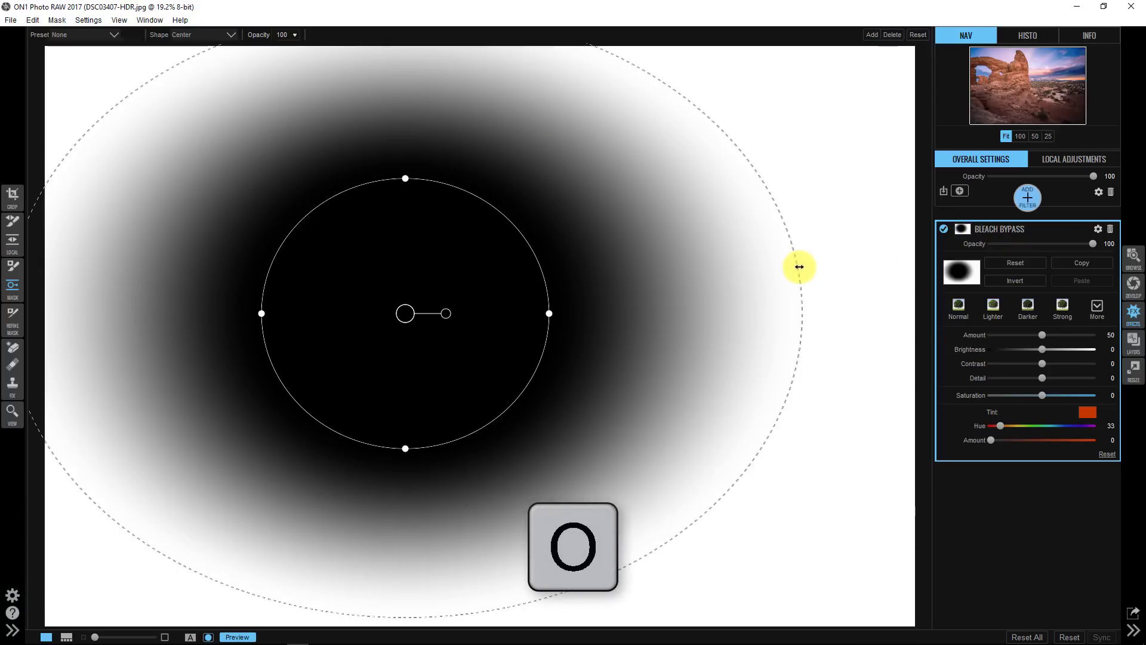
mouse_move(799, 267)
mouse_down()
mouse_move(665, 266)
mouse_move(776, 266)
mouse_up()
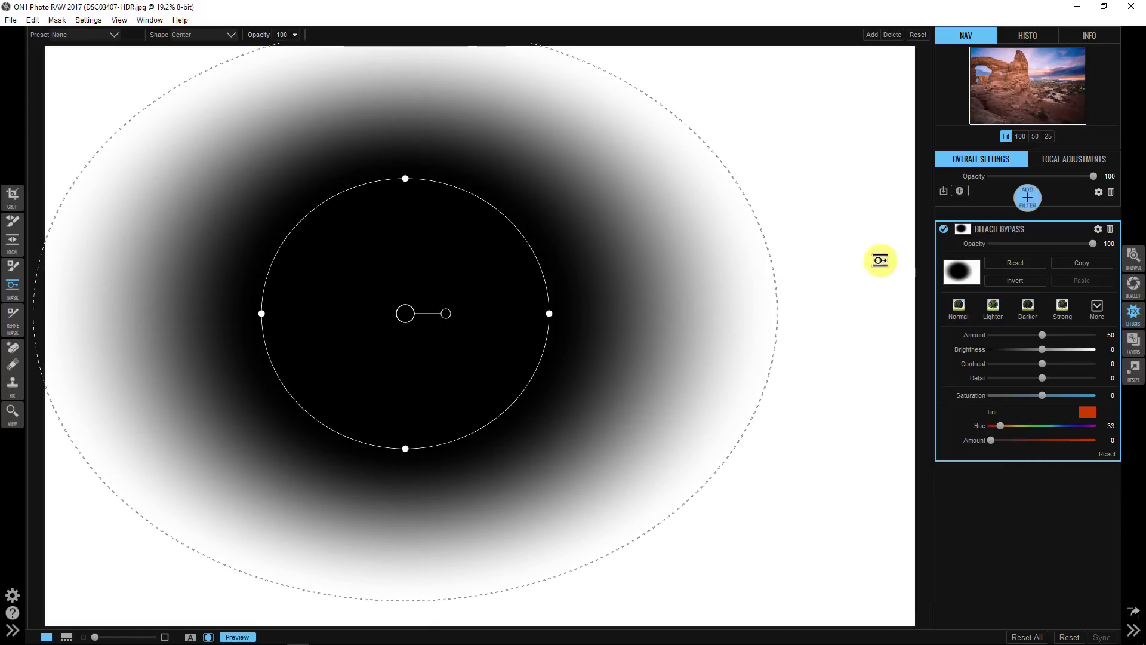
click(987, 228)
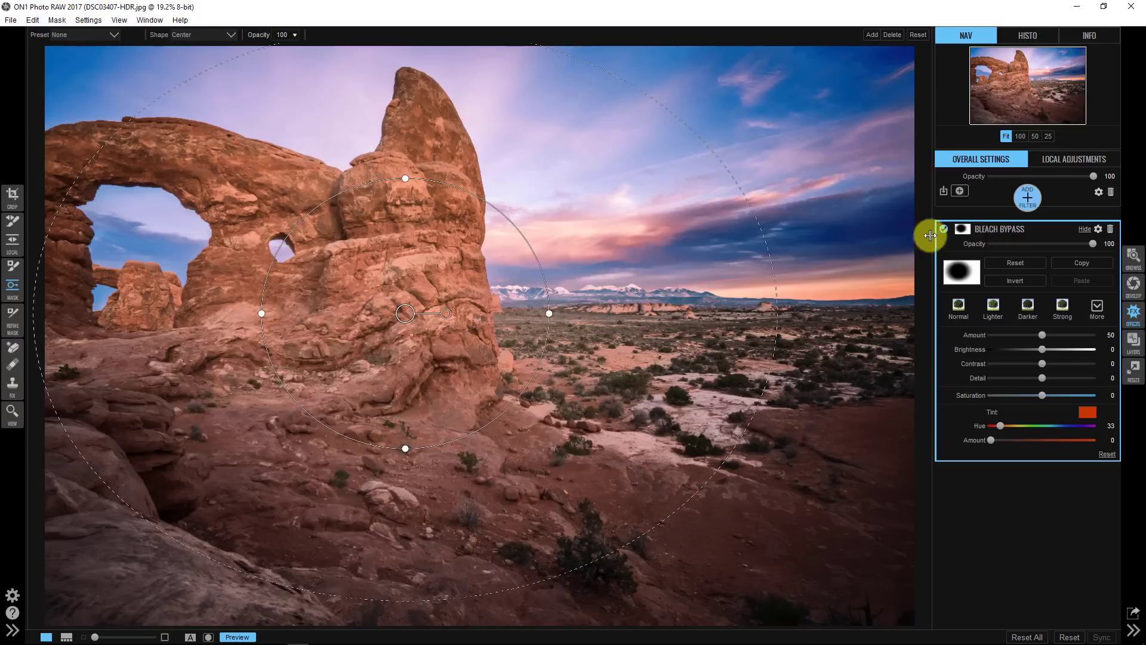
Set Bleach Bypass Amount to 100 with a faint purple tint at Hue 260, spotlight kept on the arch.
click(444, 316)
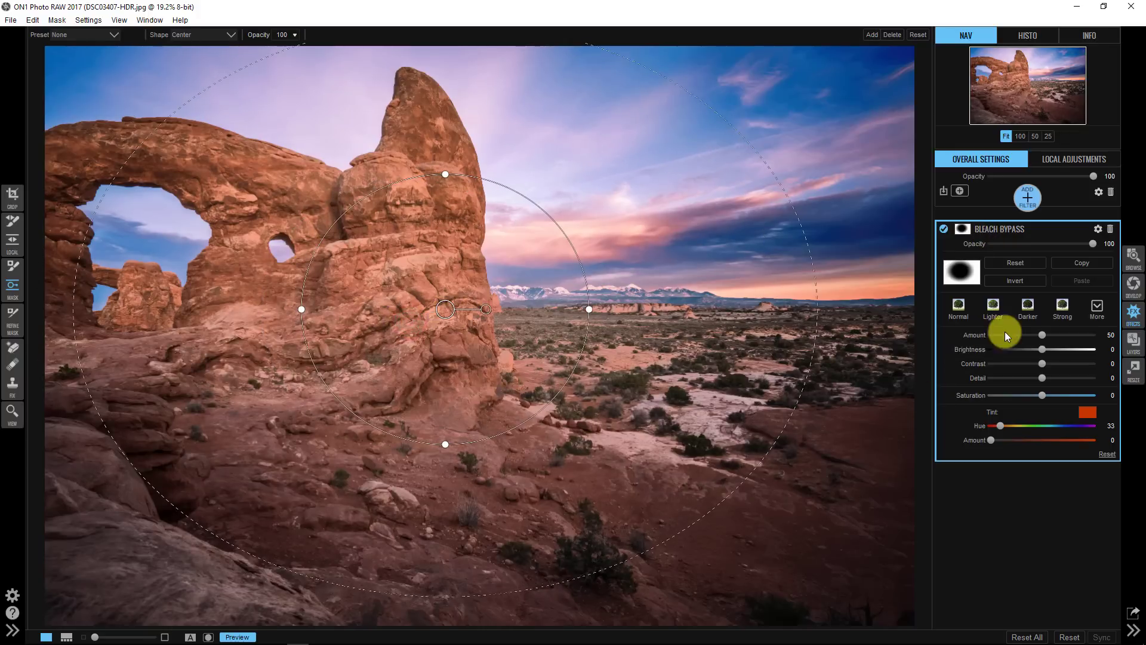
drag(1089, 343, 1029, 363)
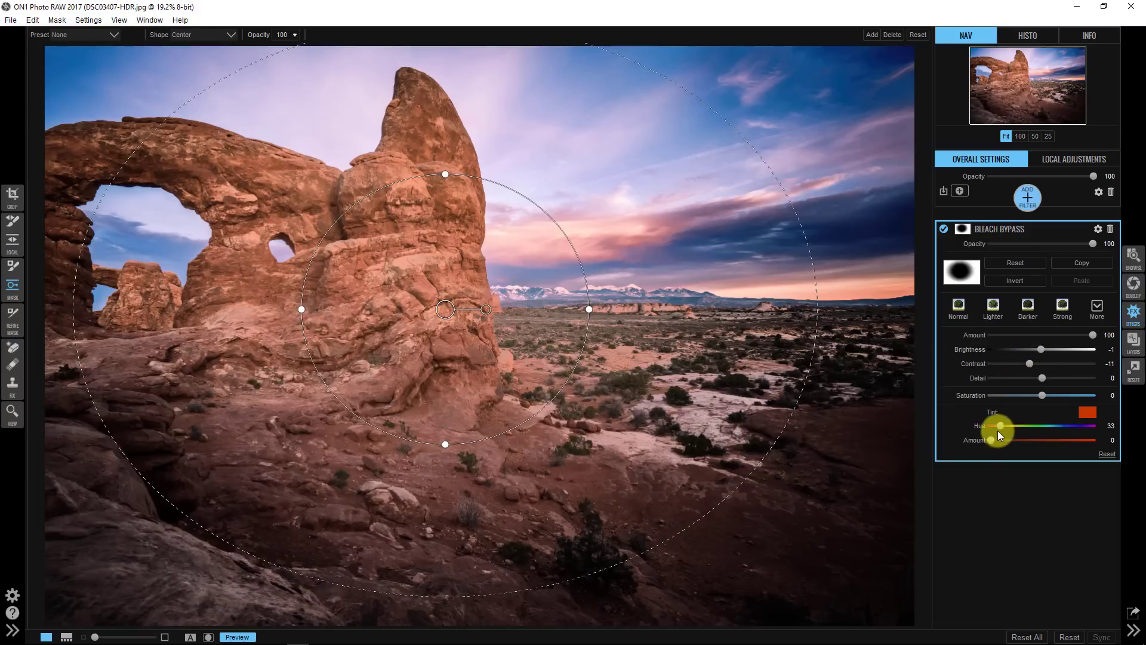
drag(1001, 423, 1065, 425)
mouse_move(991, 440)
mouse_down()
mouse_move(1026, 439)
mouse_move(998, 440)
mouse_up()
drag(445, 310, 696, 220)
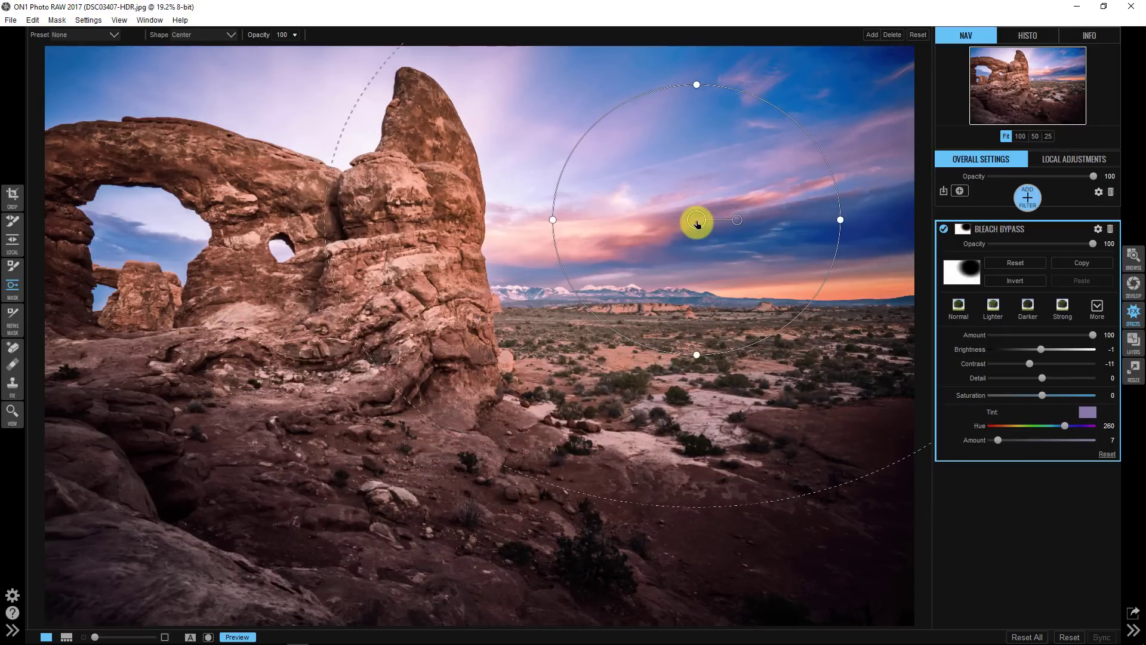
drag(696, 222, 343, 275)
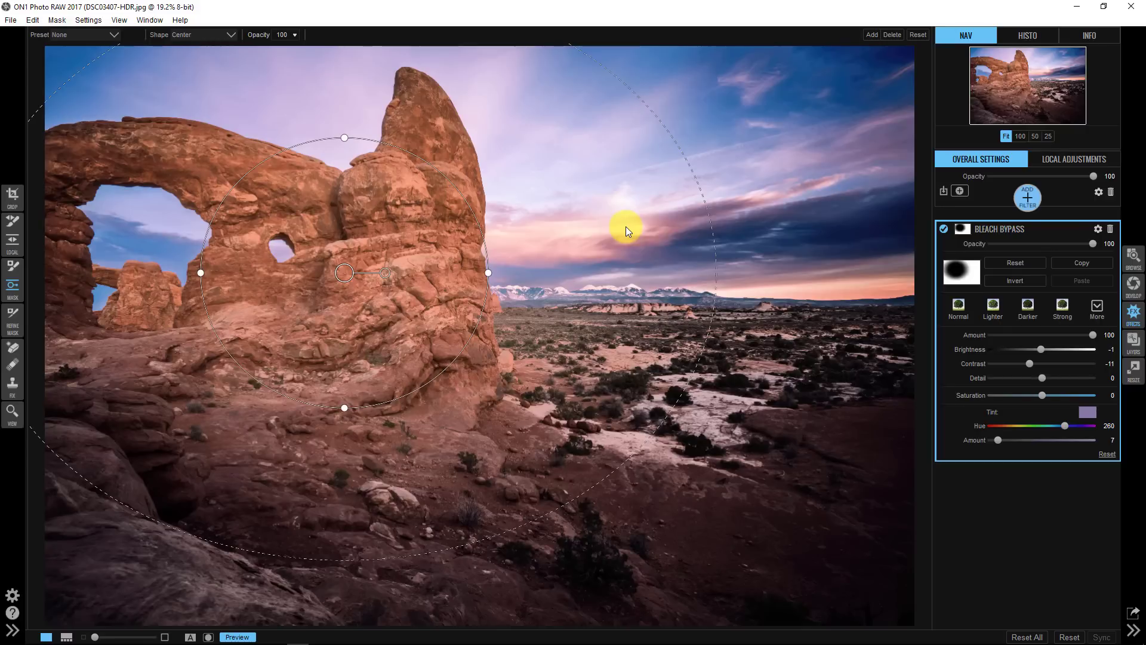
Delete the Bleach Bypass effect and bring up the preset categories side panel.
click(1109, 230)
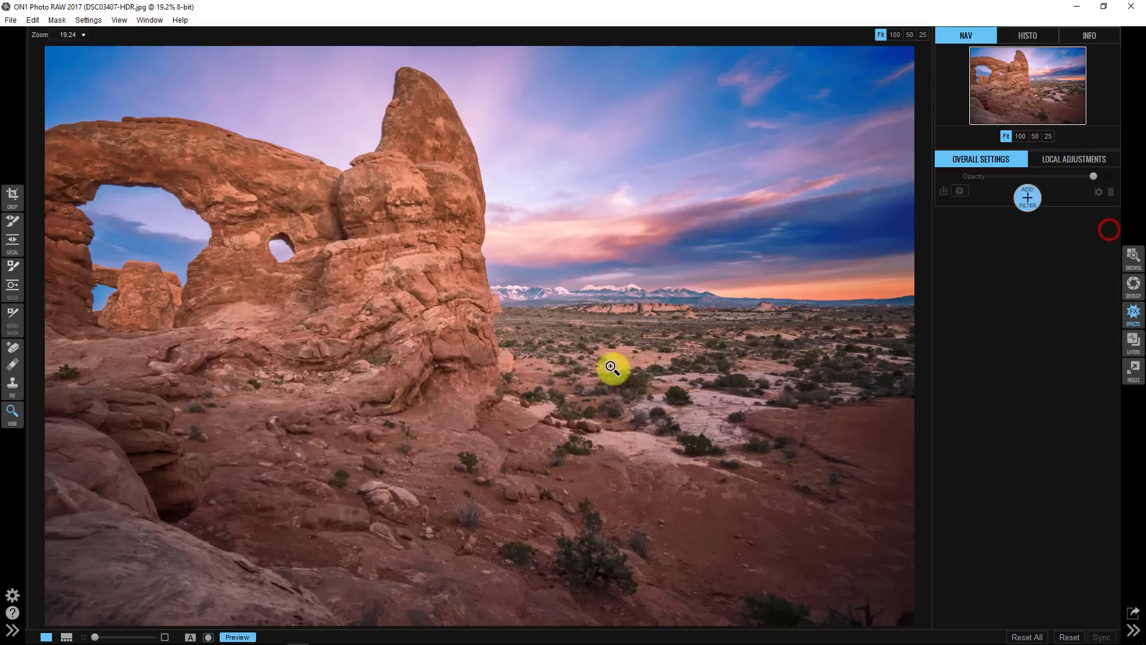
click(12, 630)
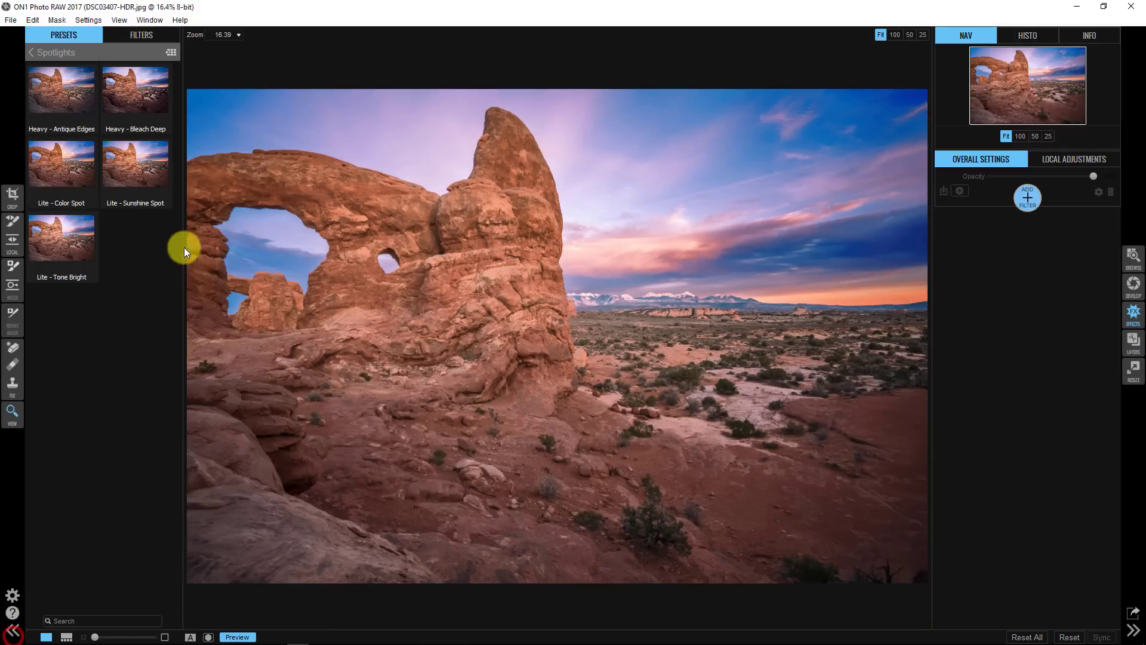
click(52, 56)
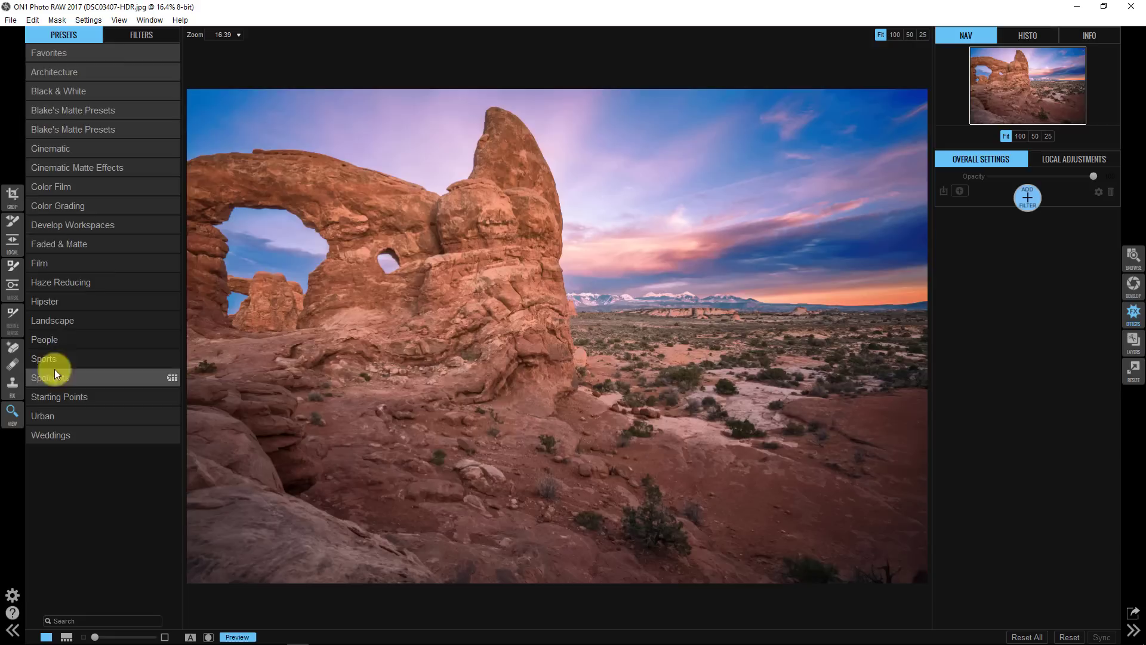
Open the Spotlights preset category and show the filmstrip of other photos.
click(67, 376)
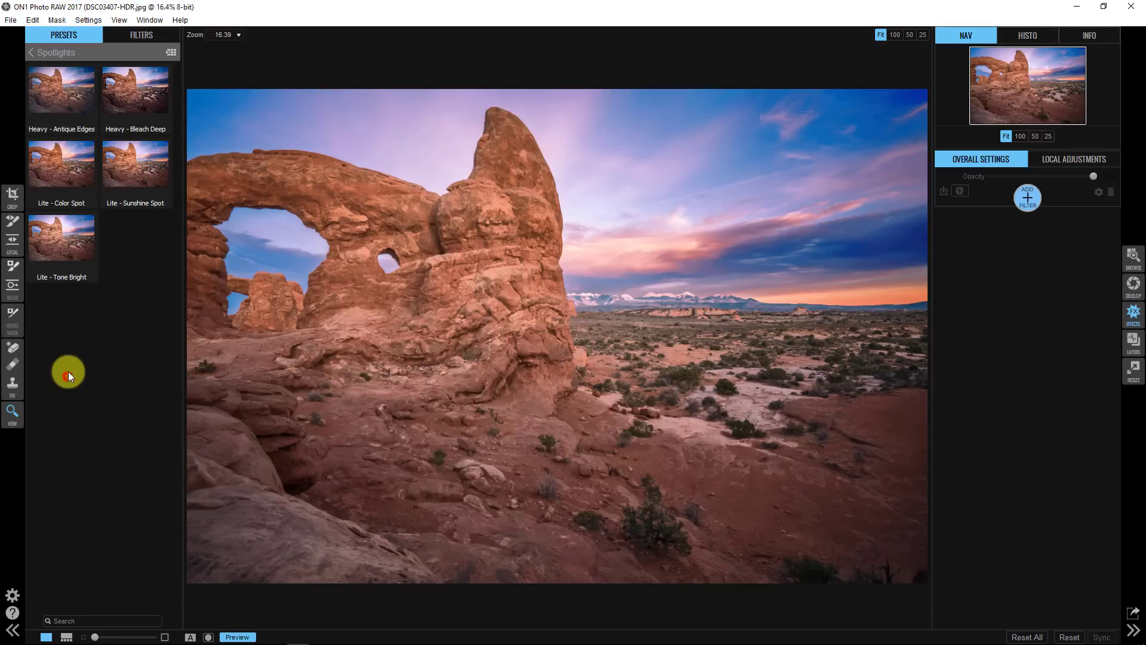
click(67, 637)
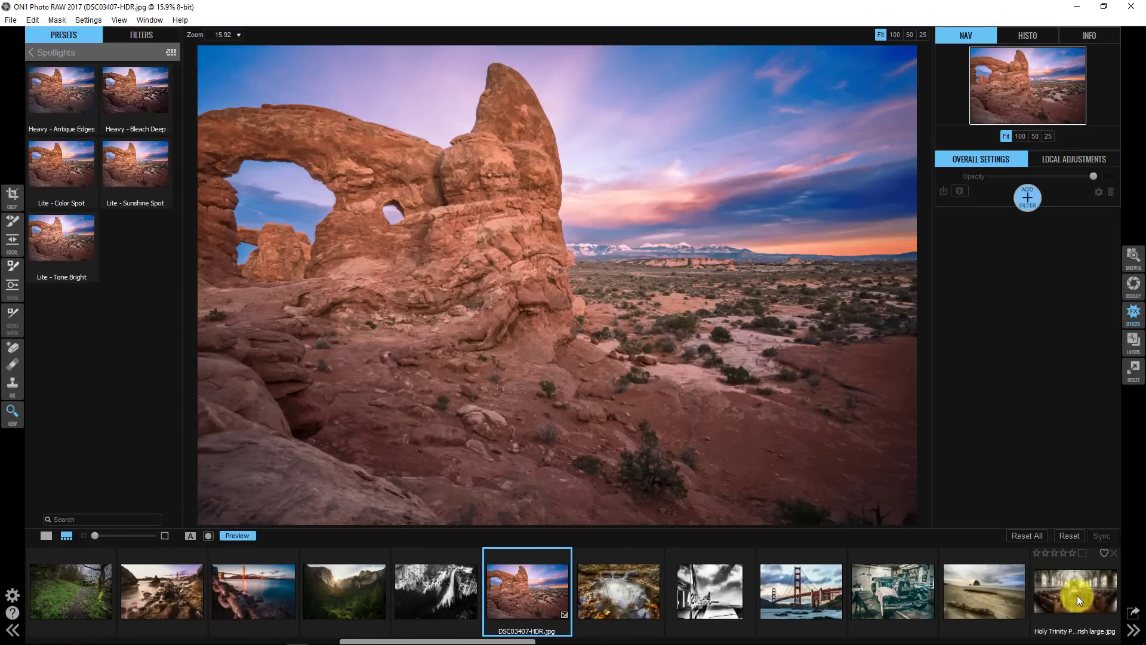
drag(506, 642, 656, 641)
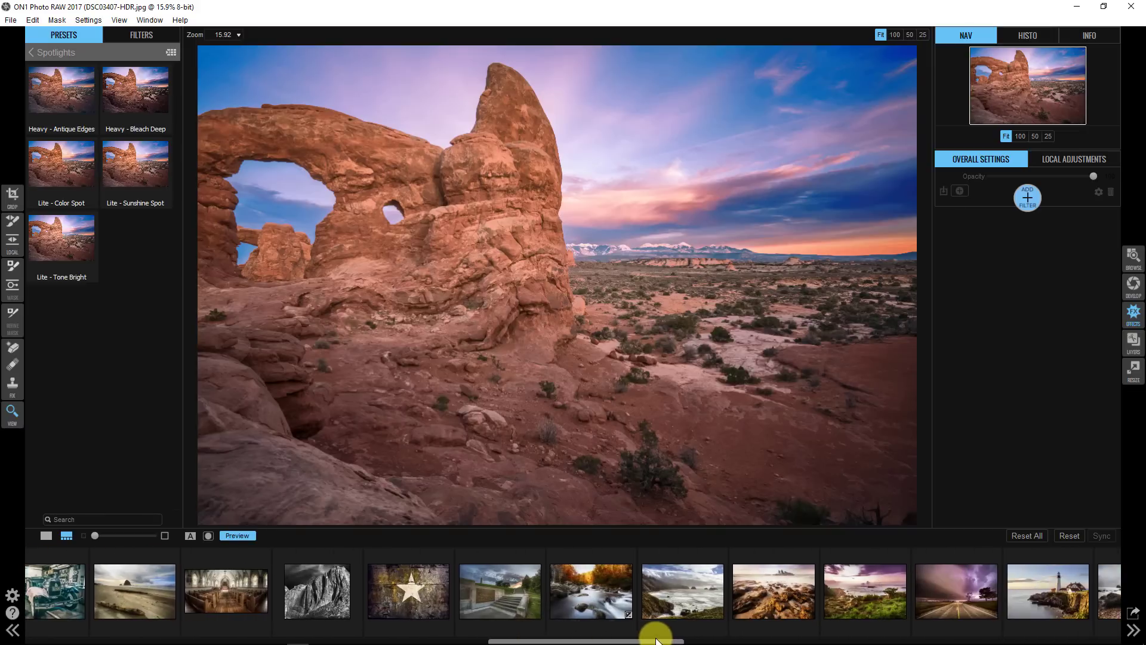
Open IMG_0528, apply Lite - Tone Bright, and position and feather its spotlight over the upstream river.
click(603, 577)
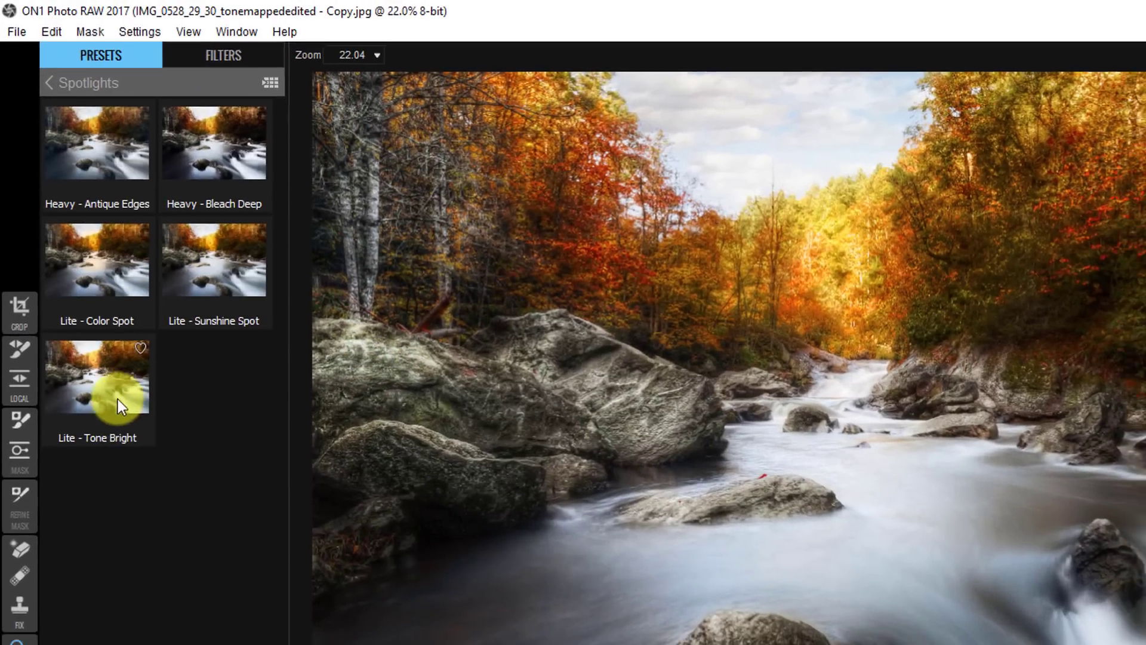
click(117, 398)
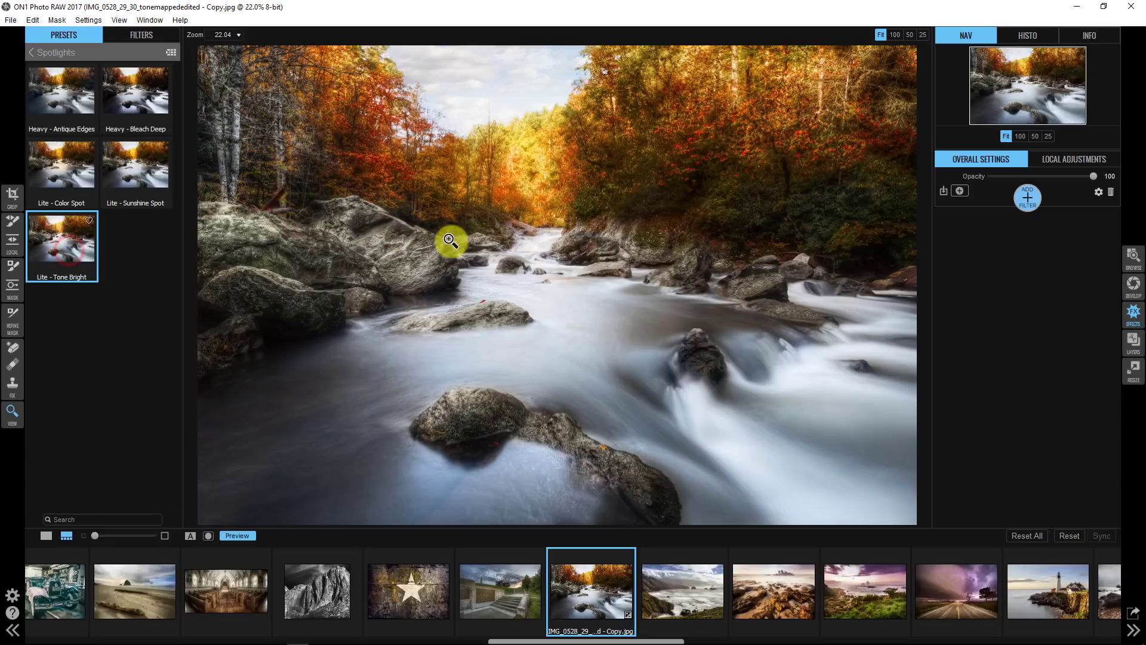
click(12, 291)
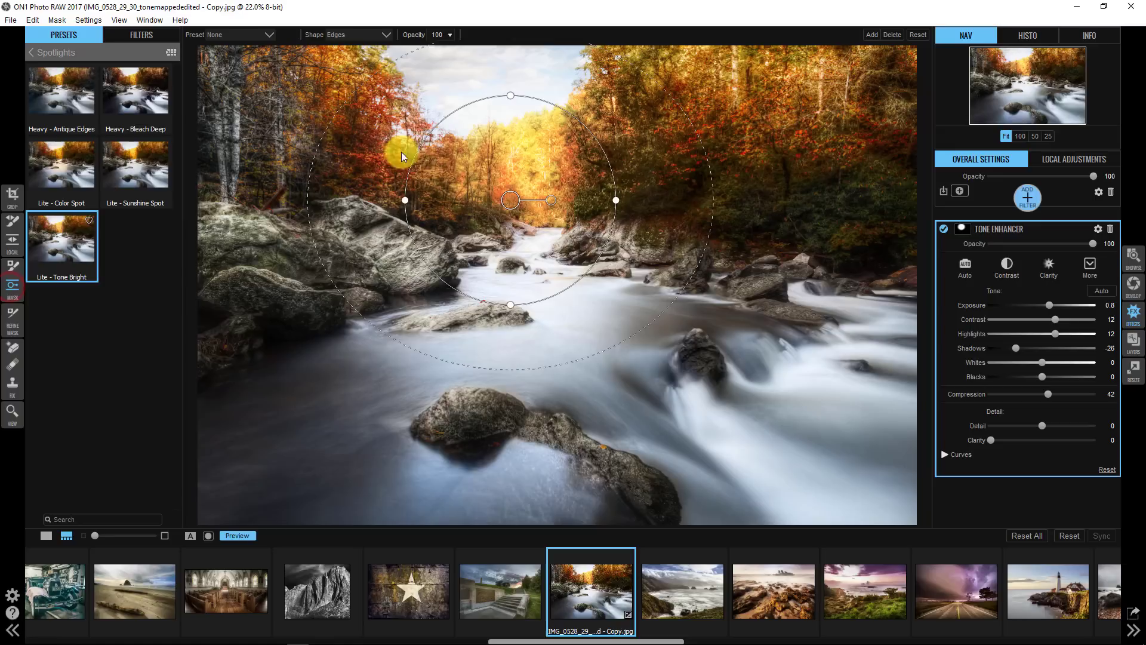
drag(514, 203, 536, 182)
drag(619, 153, 528, 153)
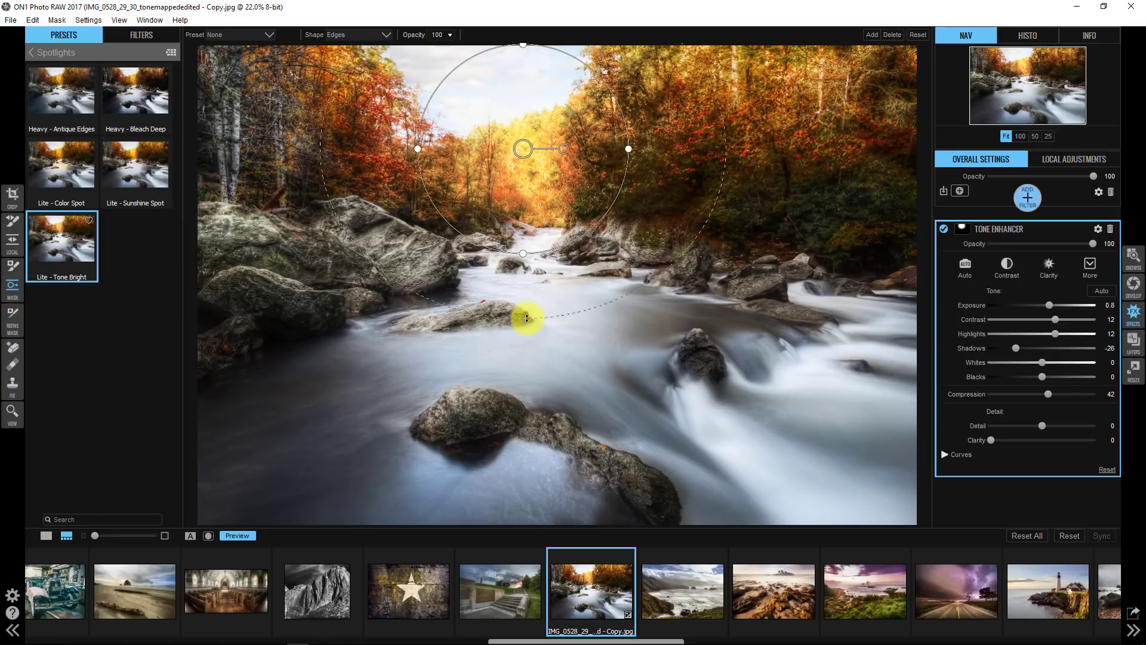
drag(526, 318, 532, 357)
drag(519, 154, 548, 193)
Replace Tone Enhancer with the Lite - Color Spot preset, moving its spotlight onto the river.
click(1110, 229)
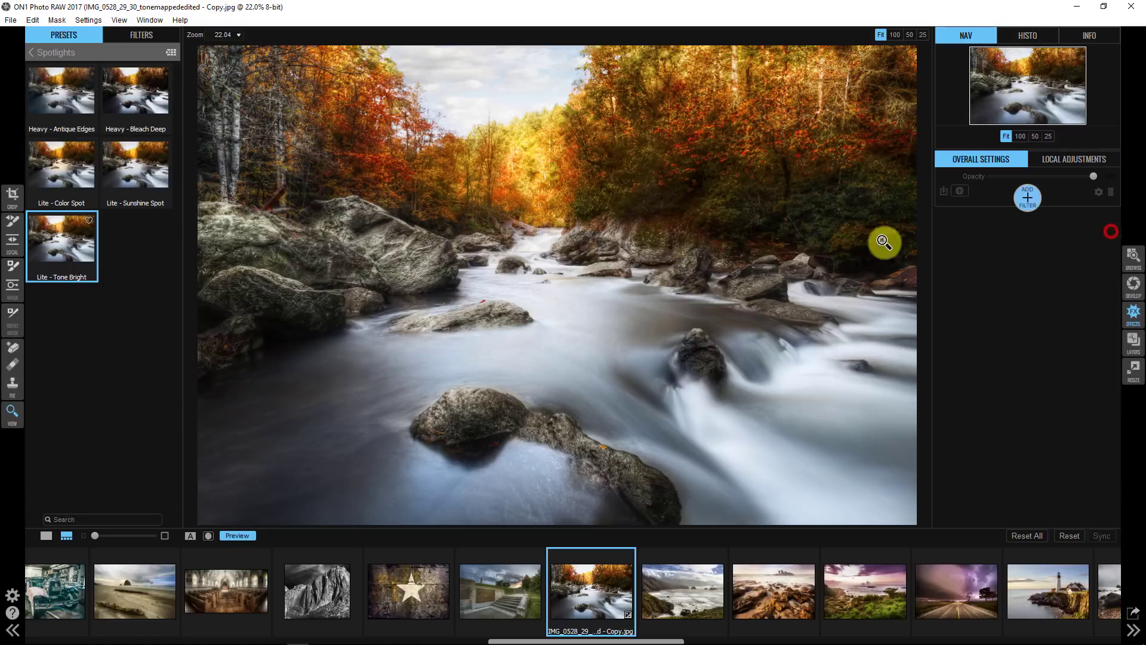
click(52, 169)
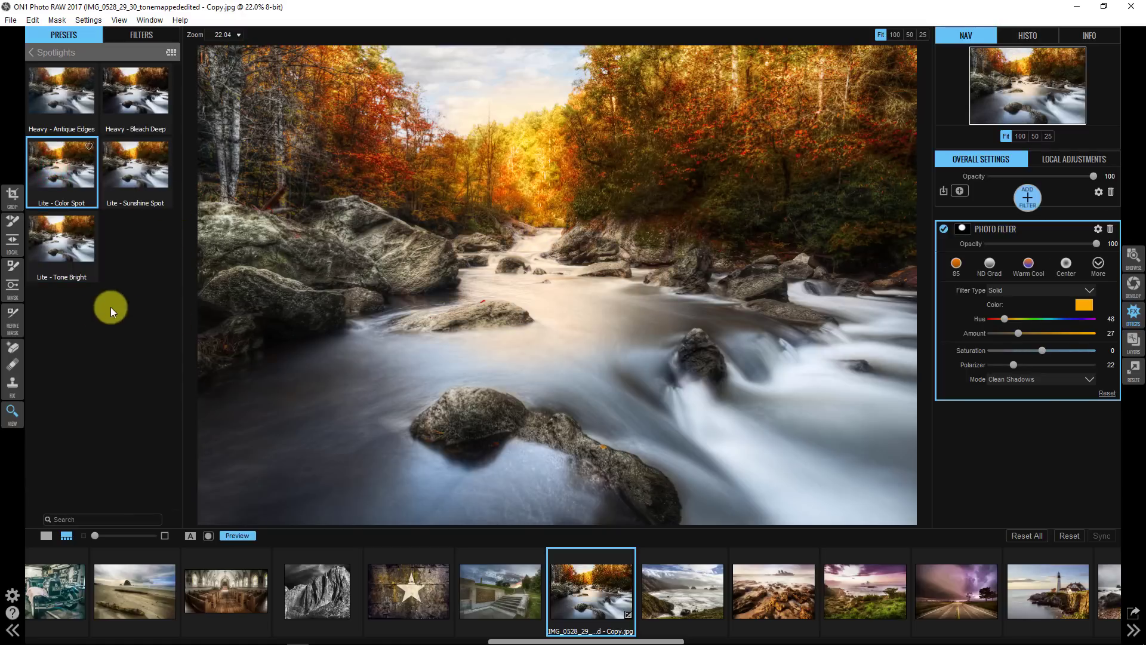
click(12, 289)
drag(536, 225, 538, 293)
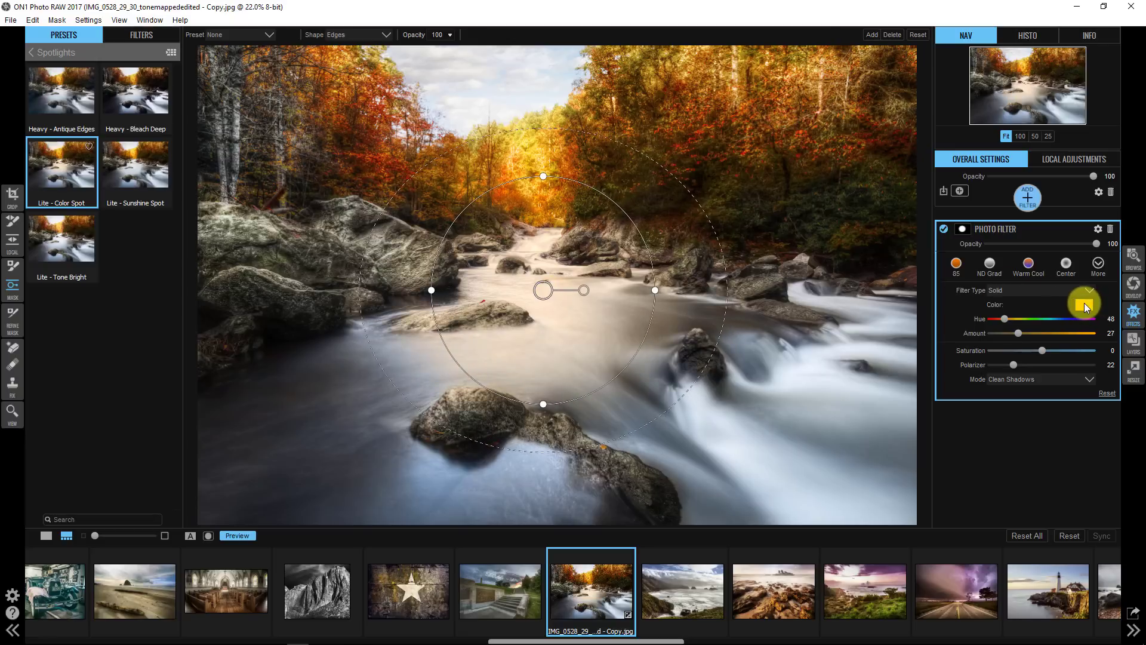
Tint the Color Spot blue, try other spotlight placements, then delete the Photo Filter effect.
click(1084, 306)
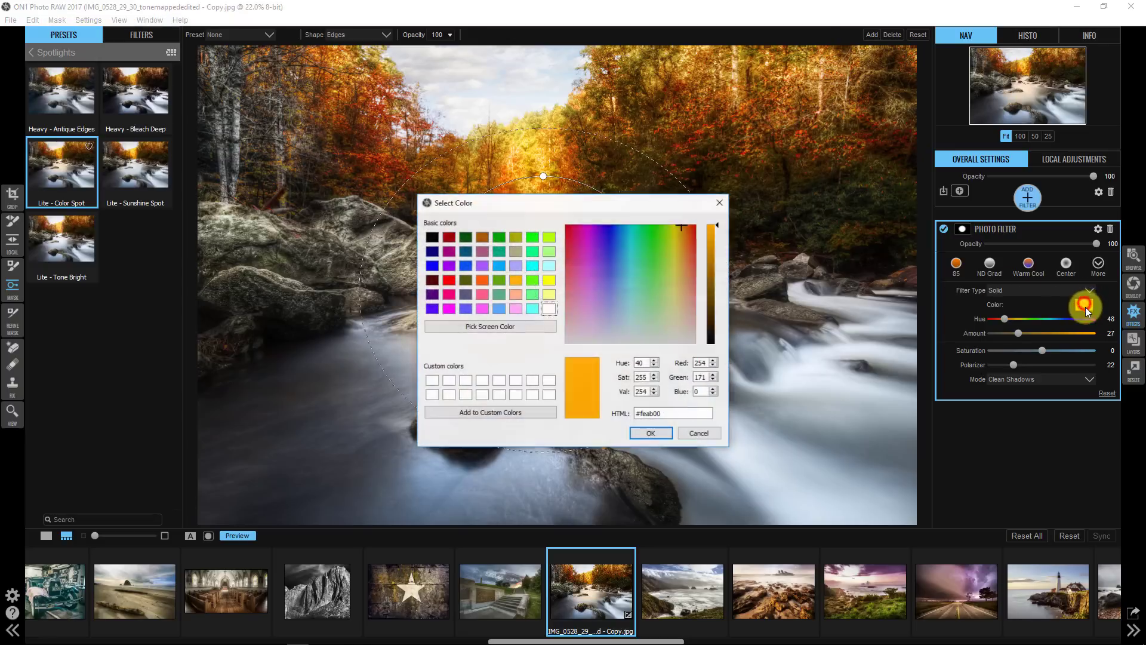
click(469, 266)
click(660, 431)
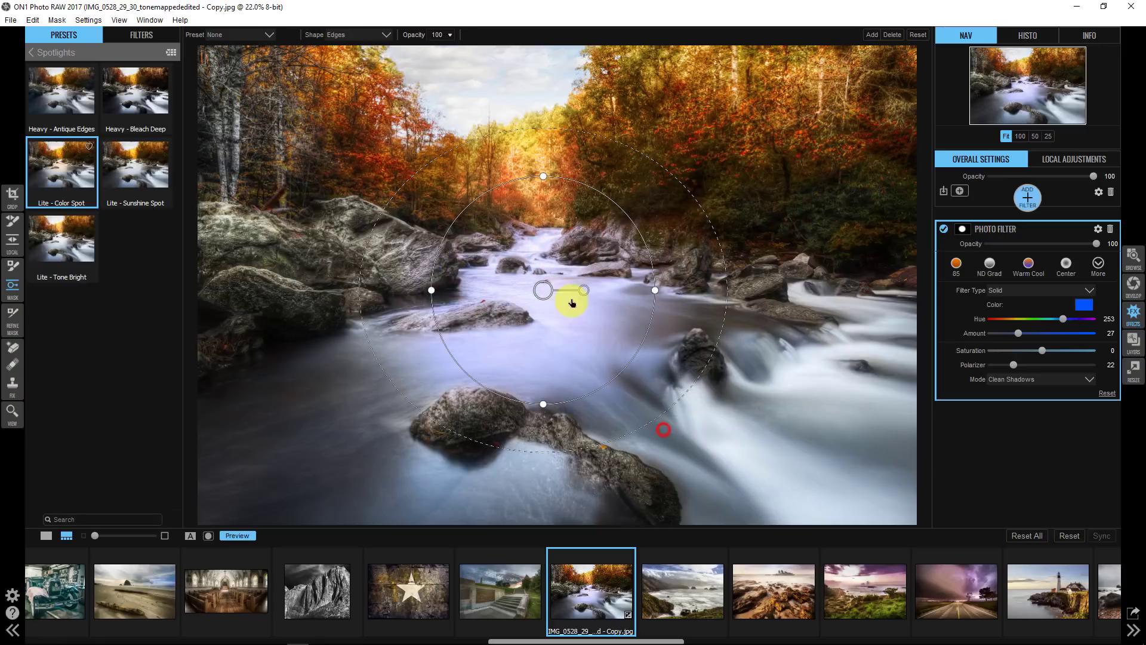
drag(548, 291, 510, 146)
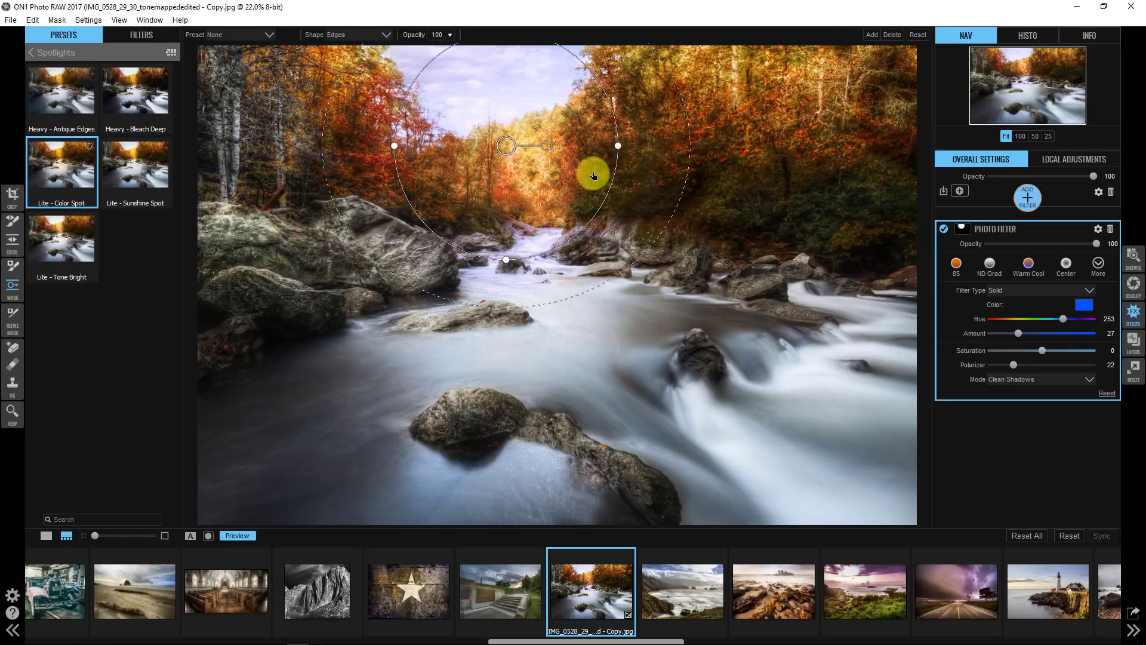
click(1110, 229)
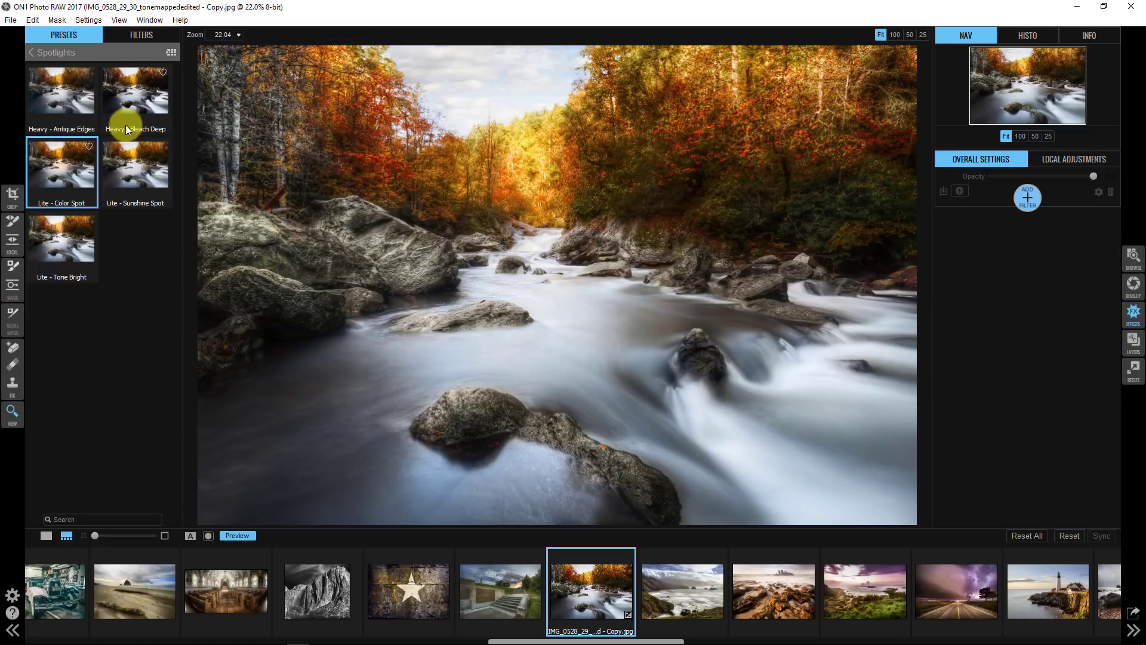
Apply the Heavy - Antique Edges preset and position its spotlight over the river's centre.
click(74, 102)
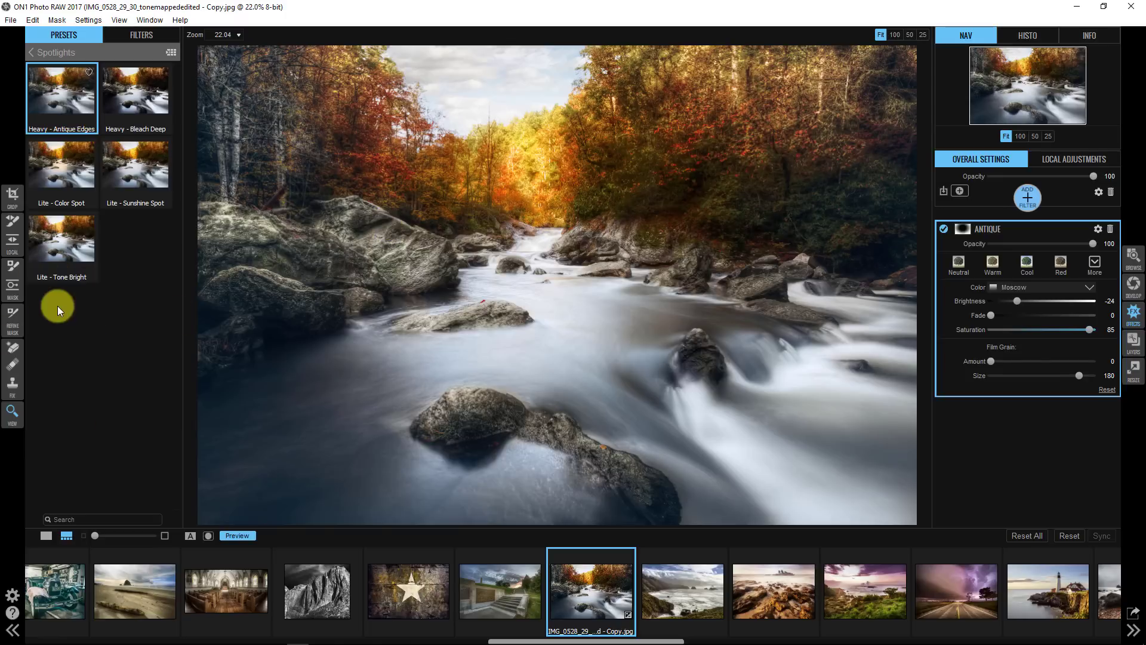
click(13, 292)
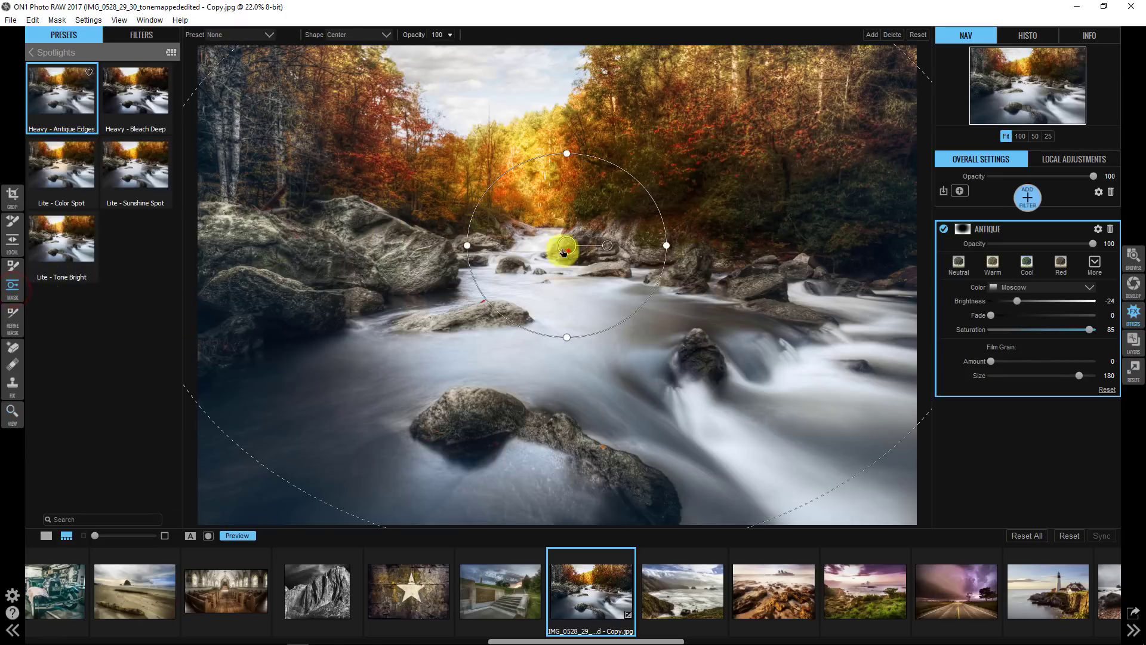
drag(540, 332, 773, 172)
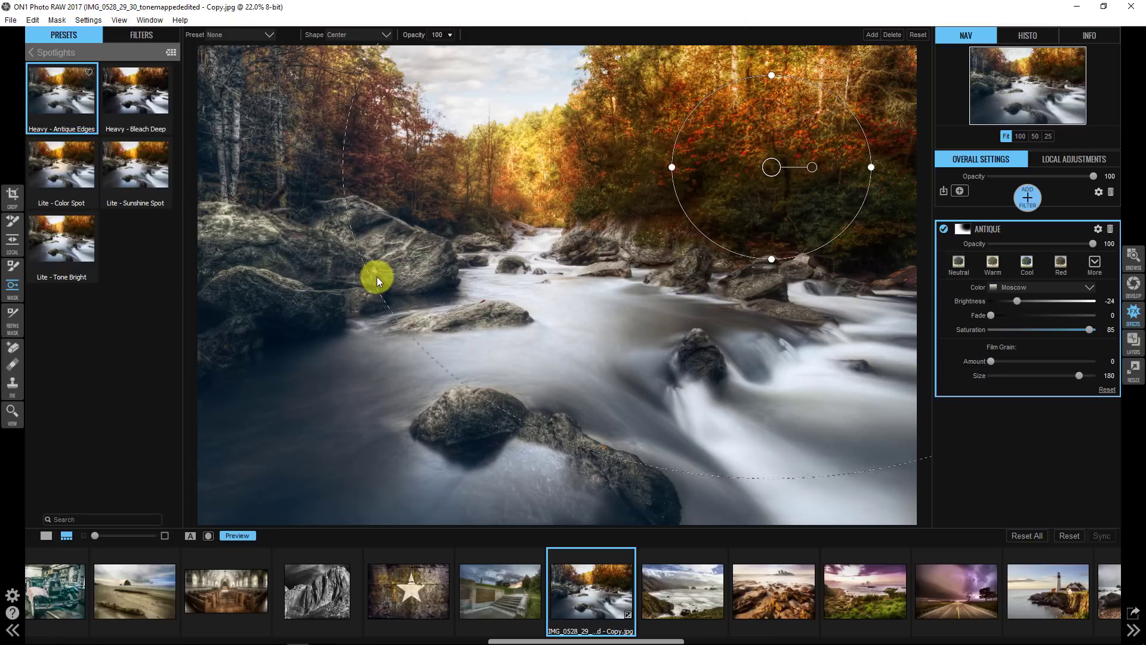
drag(778, 174, 616, 215)
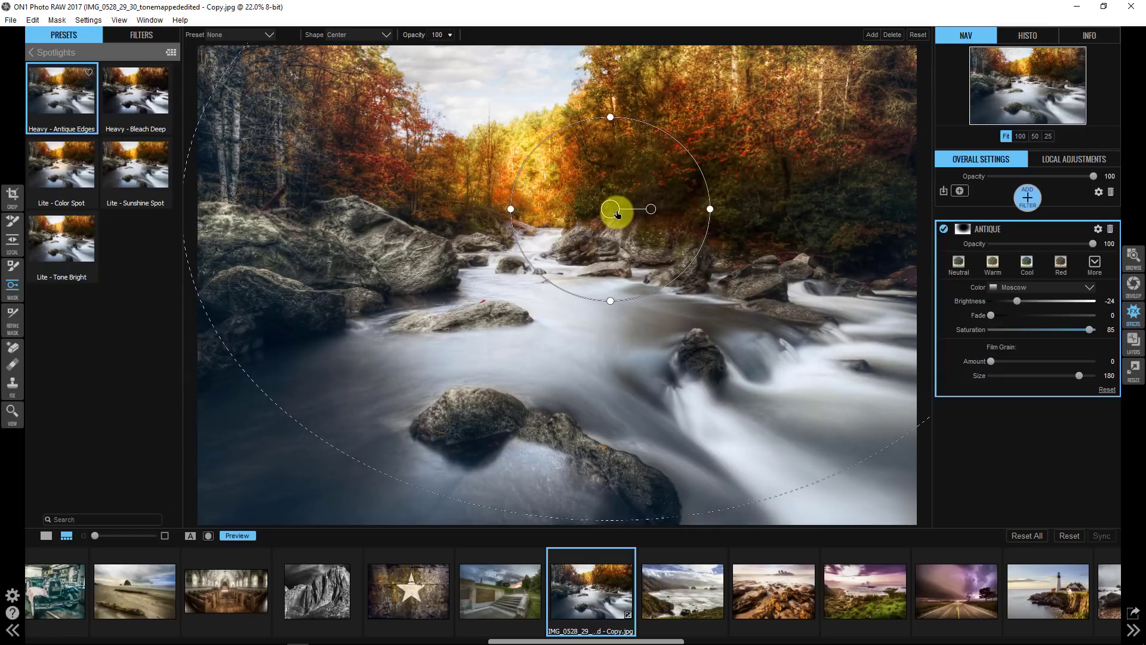
Tighten the spotlight's feathered edge, narrow the ellipse, and move it onto the distant river.
key(ctrl+m)
drag(296, 420, 332, 404)
key(ctrl+m)
drag(612, 213, 572, 214)
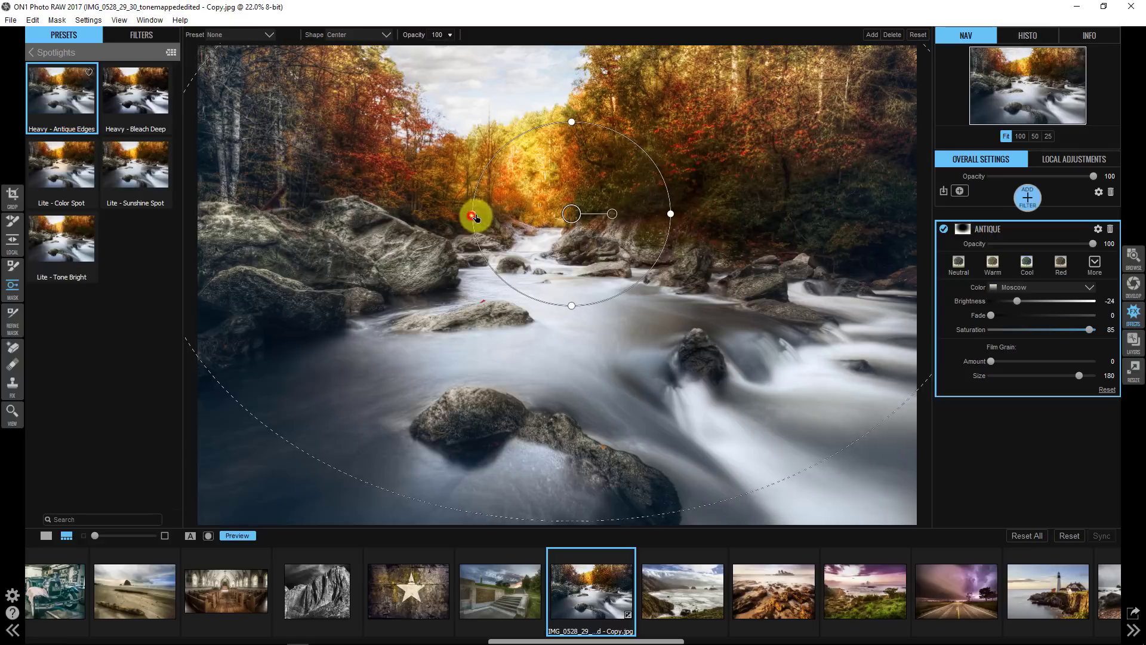
drag(475, 217, 481, 216)
drag(569, 212, 570, 183)
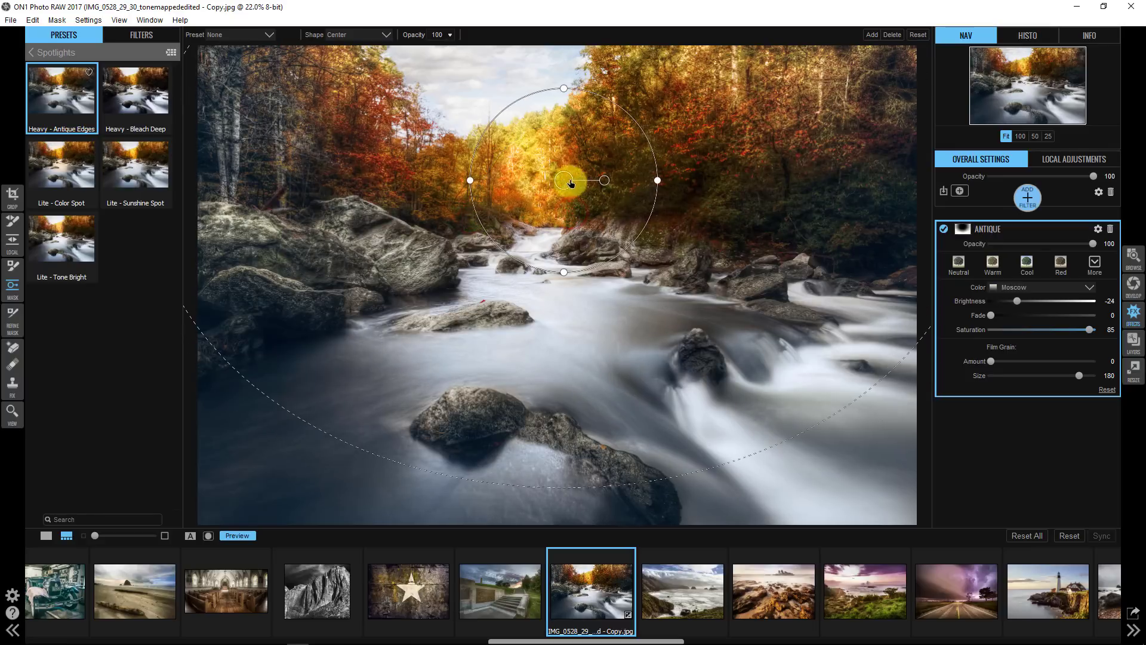
click(1110, 229)
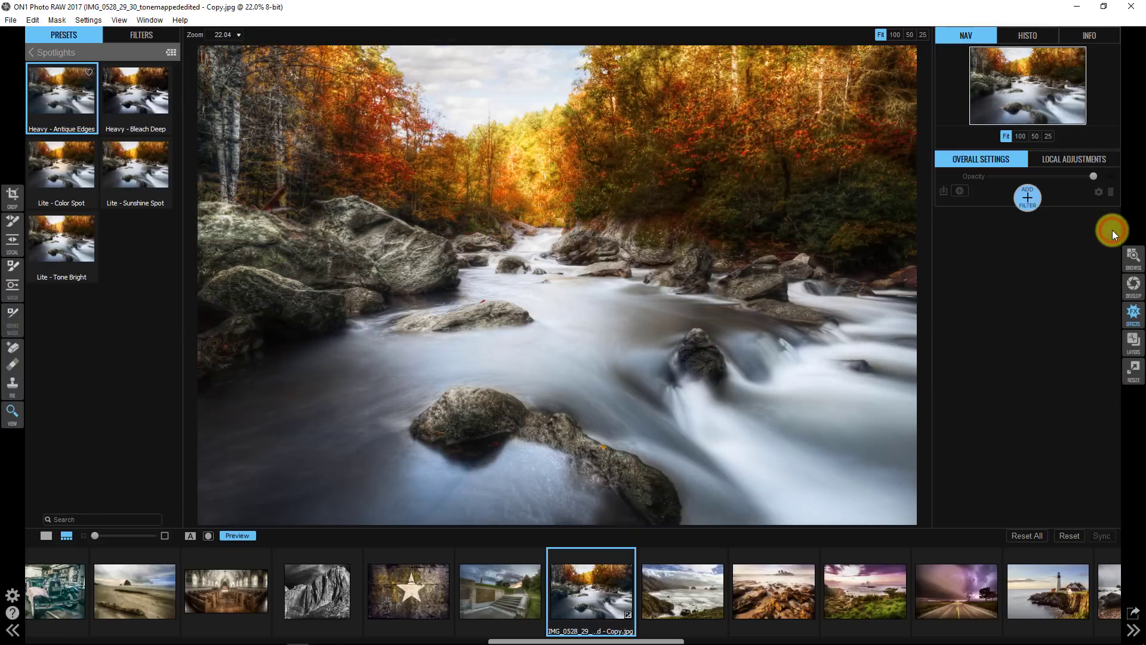